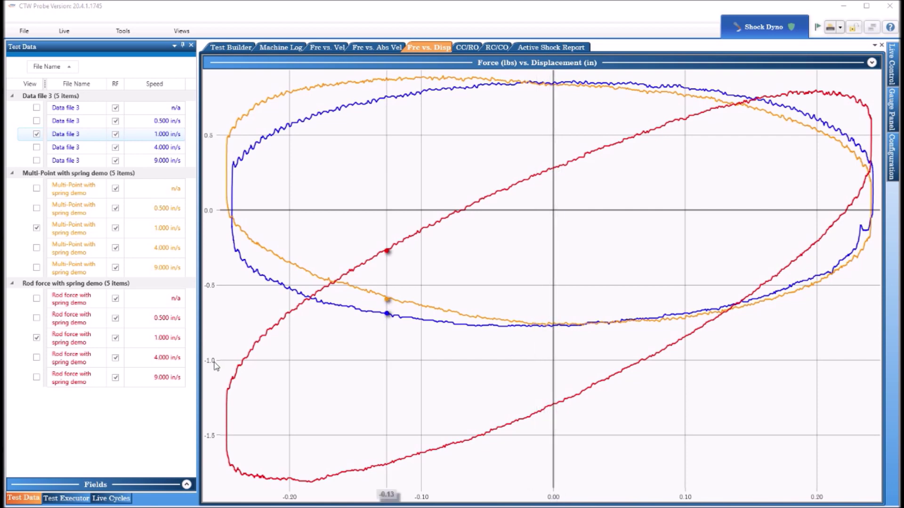
Compare the Rod force with spring demo 1.000 in/s curve with its RF correction off and on.
{"action": "left_click", "coordinate": [116, 340]}
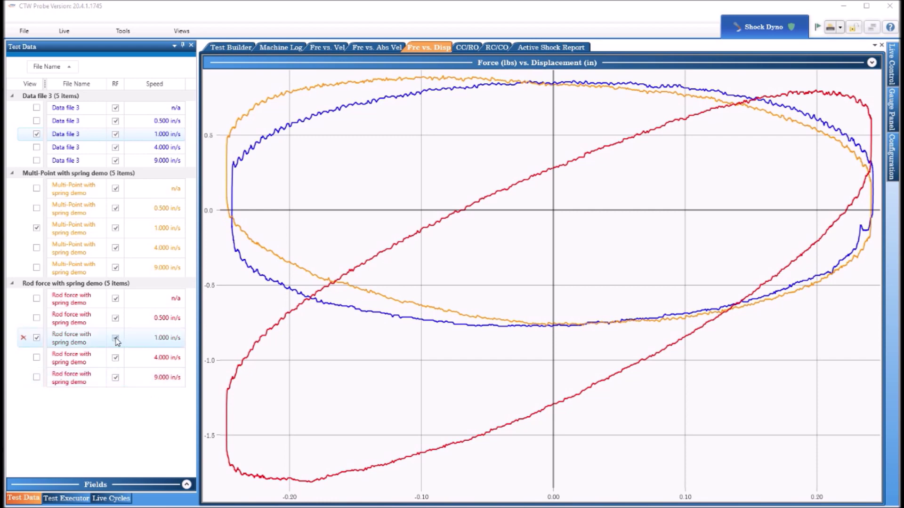
{"action": "left_click", "coordinate": [116, 339]}
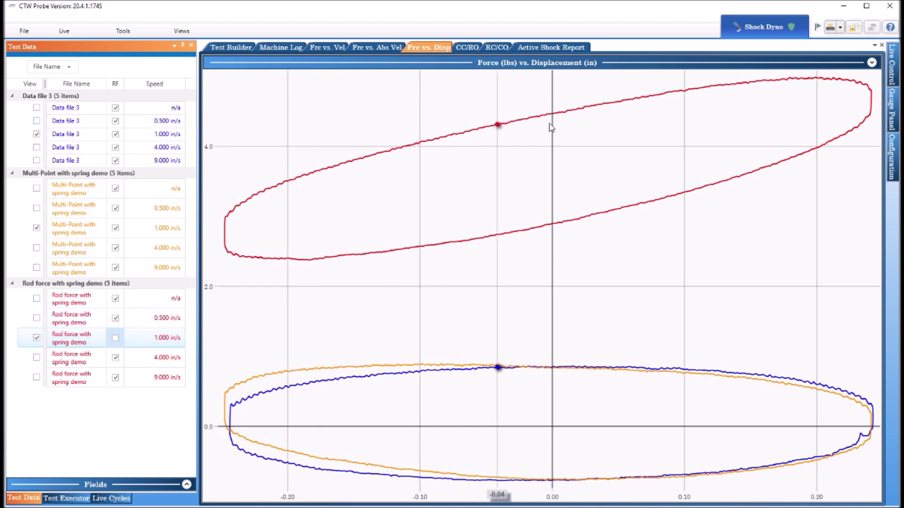
{"action": "left_click", "coordinate": [115, 339]}
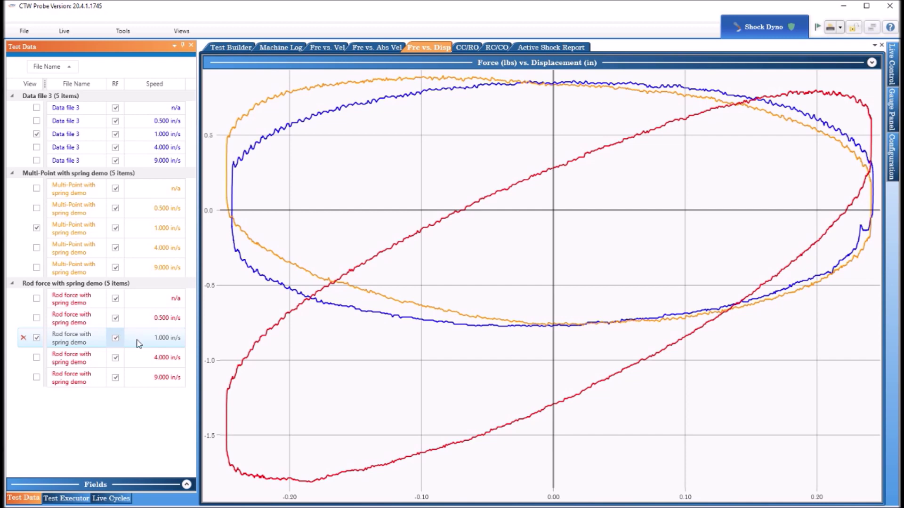
Examine the settle time and speed parameters of the Rod Force command in the test sequence.
{"action": "left_click", "coordinate": [233, 49]}
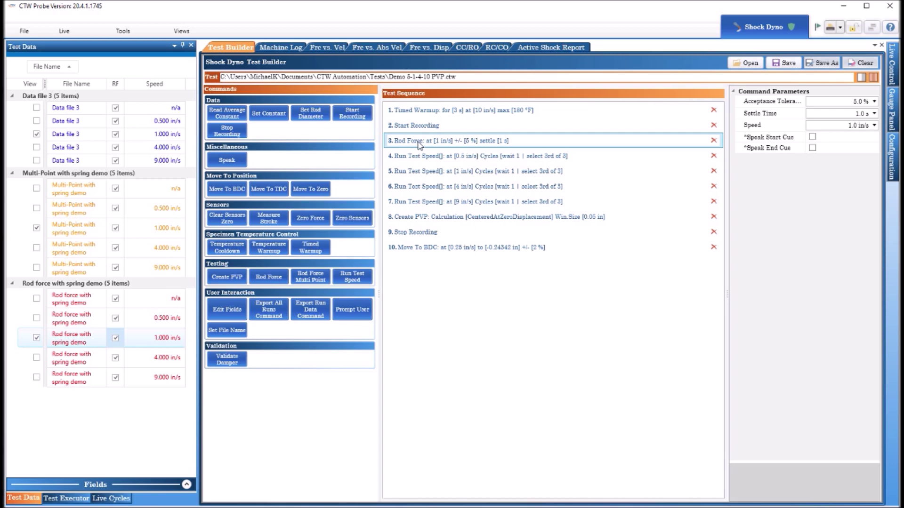
{"action": "left_click", "coordinate": [852, 115]}
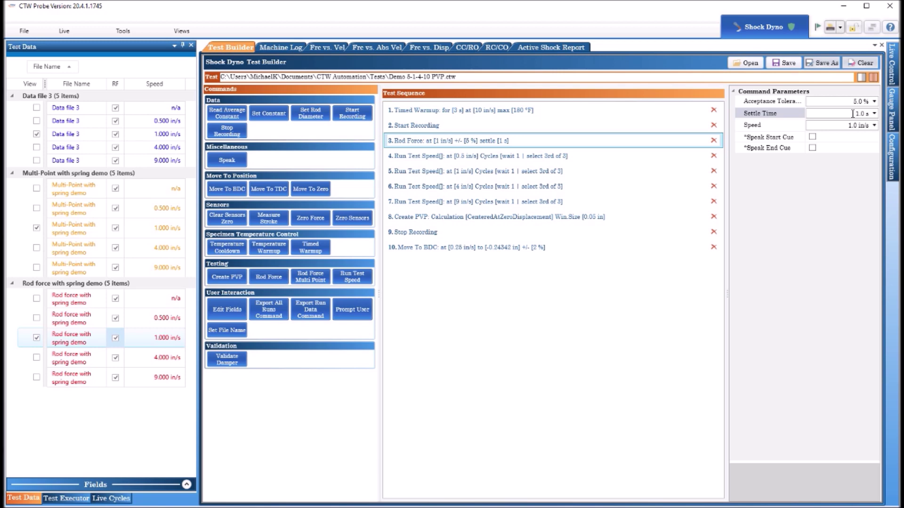
{"action": "left_click", "coordinate": [847, 125]}
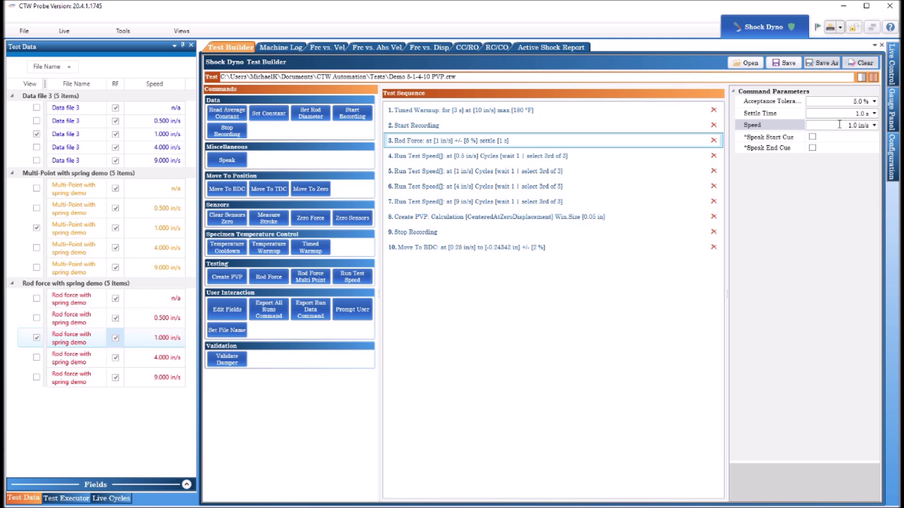
Execute the Demo 5-1-4-10 PVP test and confirm that it is safe for the machine to move.
{"action": "left_click", "coordinate": [63, 499]}
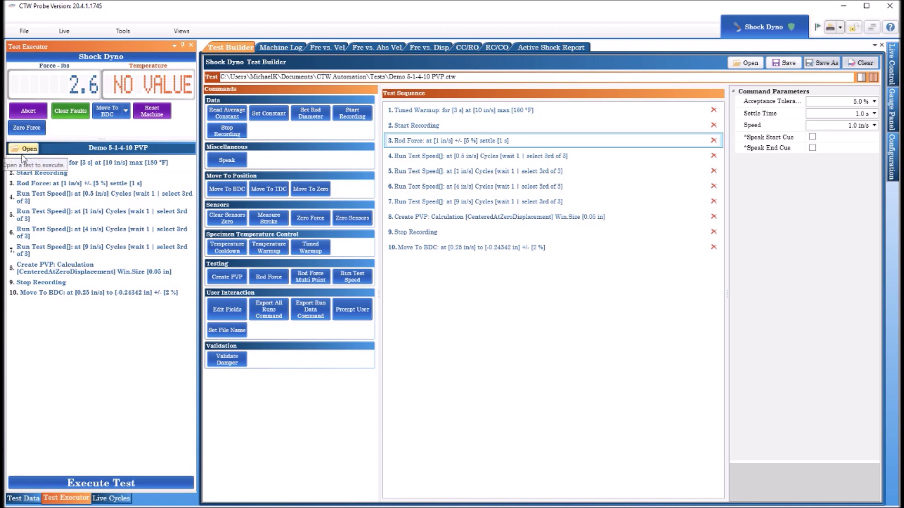
{"action": "left_click", "coordinate": [75, 485]}
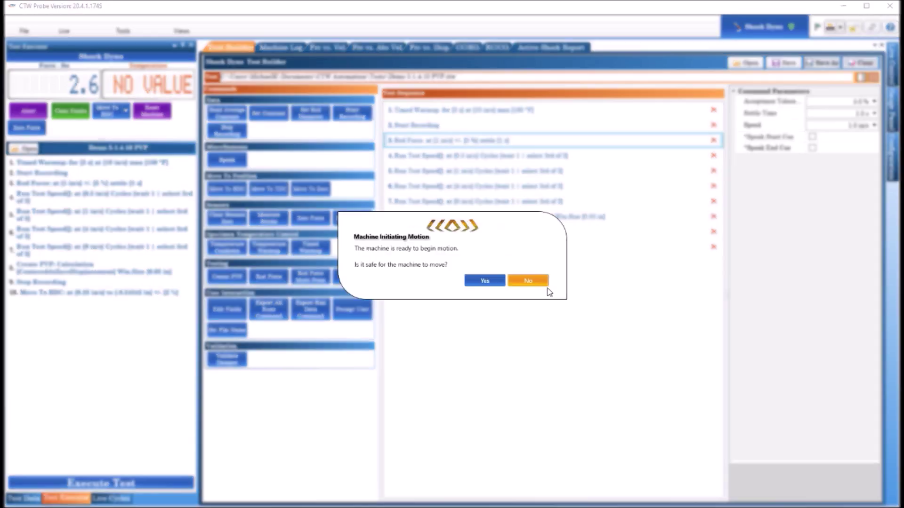
{"action": "left_click", "coordinate": [485, 280]}
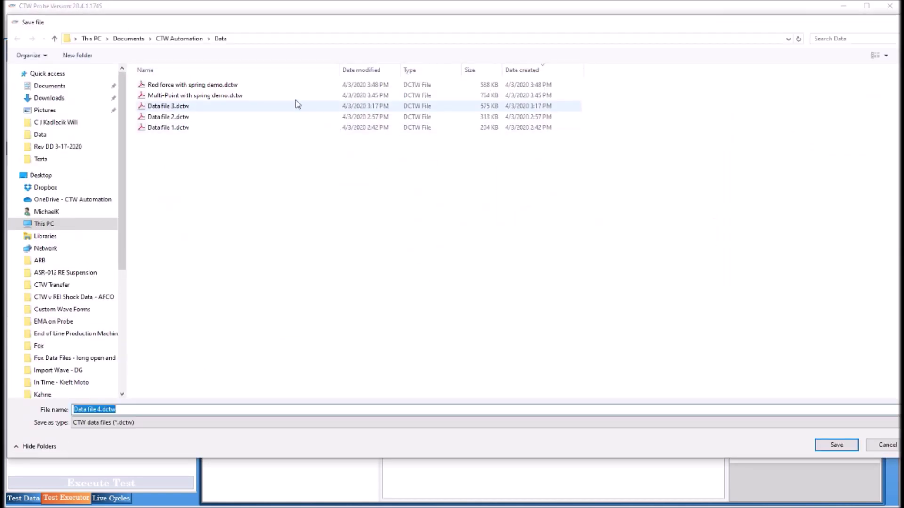
Save the recorded test data as Rod force with spring demo a.dctw.
{"action": "left_click", "coordinate": [195, 86]}
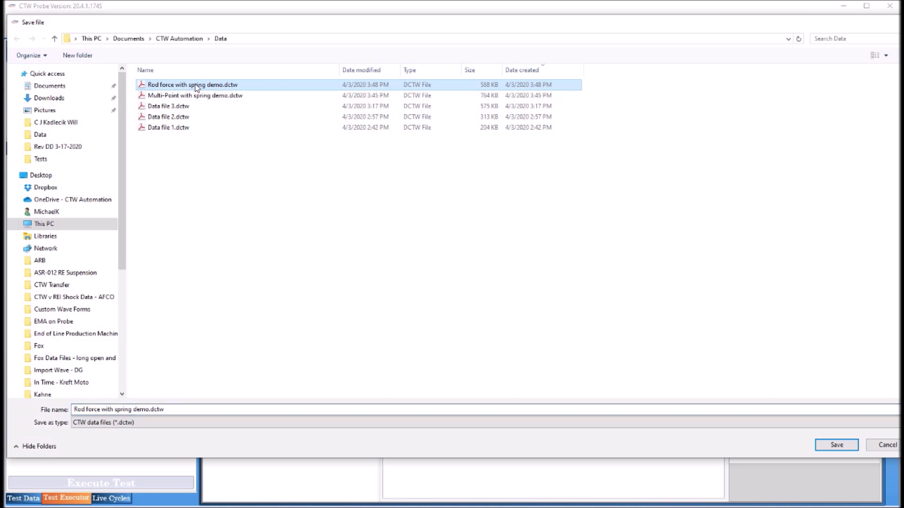
{"action": "triple_click", "coordinate": [152, 410]}
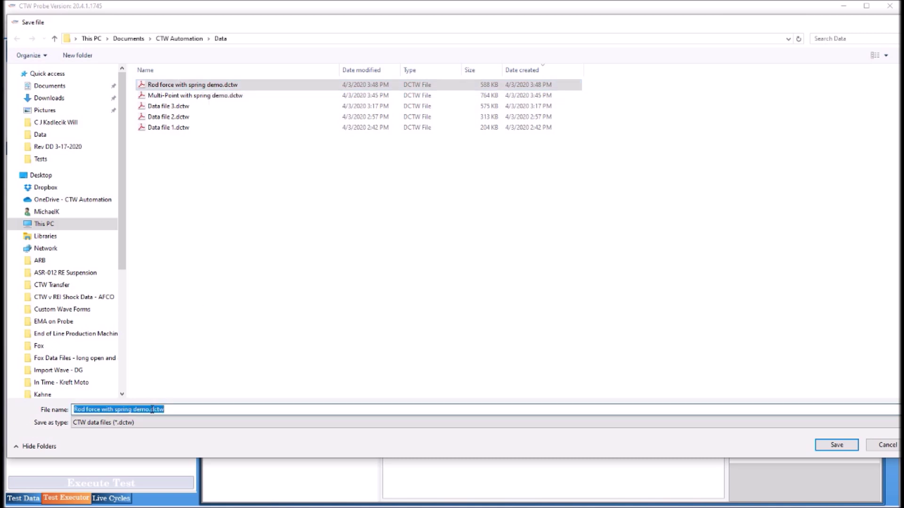
{"action": "left_click", "coordinate": [152, 409]}
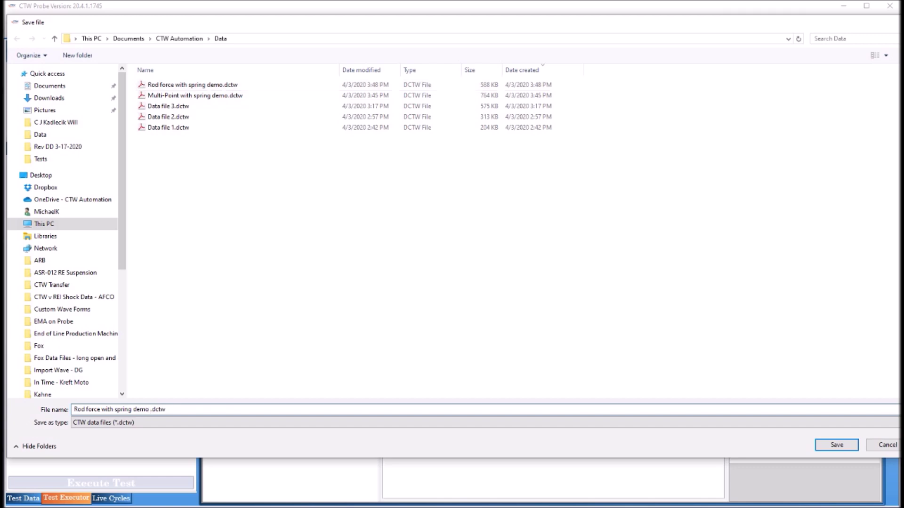
{"action": "type", "text": "a"}
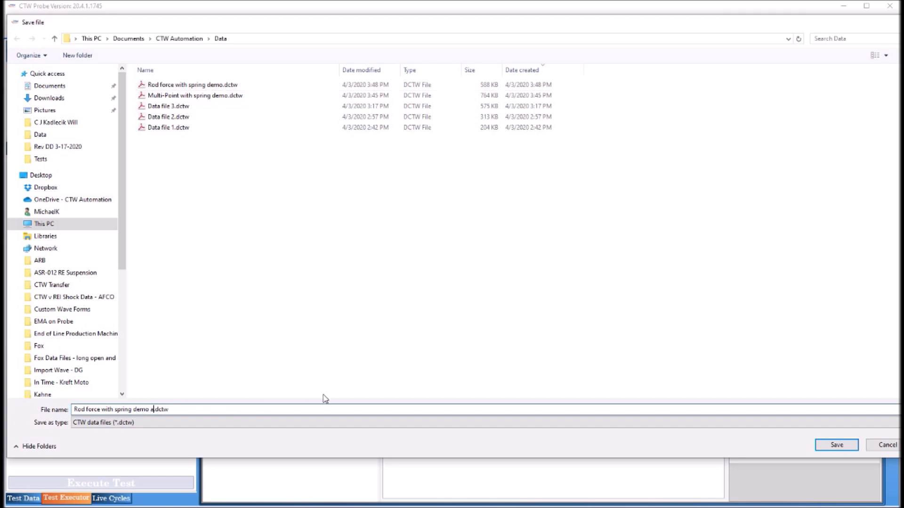
{"action": "left_click", "coordinate": [838, 446]}
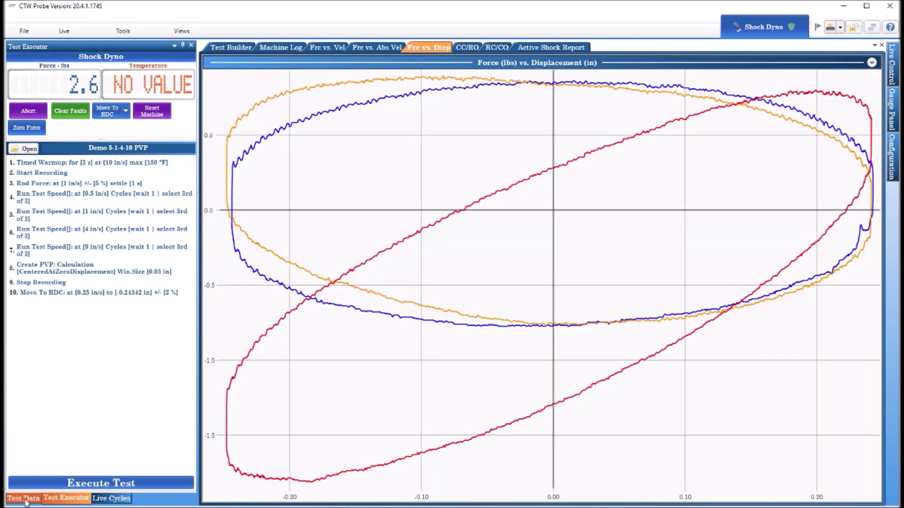
Remove the Rod force with spring demo runs from the test data and plot the 1.000 in/s run of Rod force with spring demo a.
{"action": "left_click", "coordinate": [24, 499]}
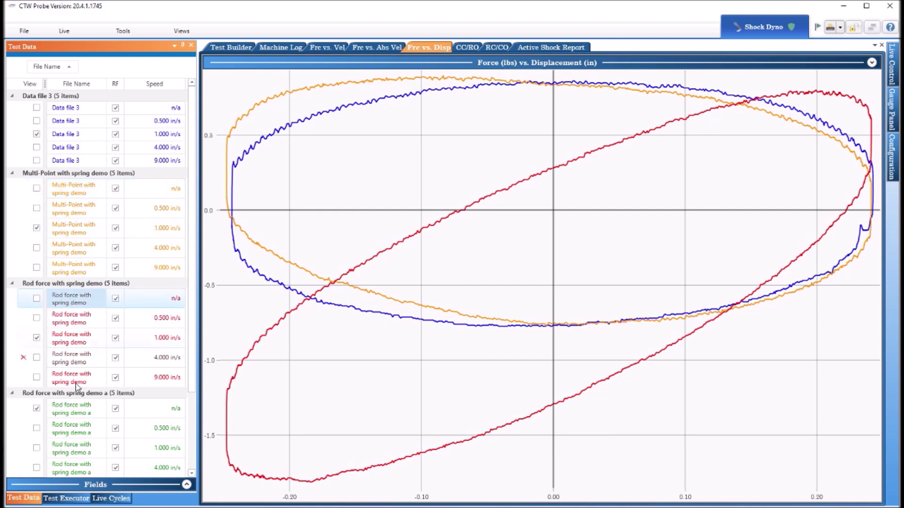
{"action": "left_click", "coordinate": [24, 378]}
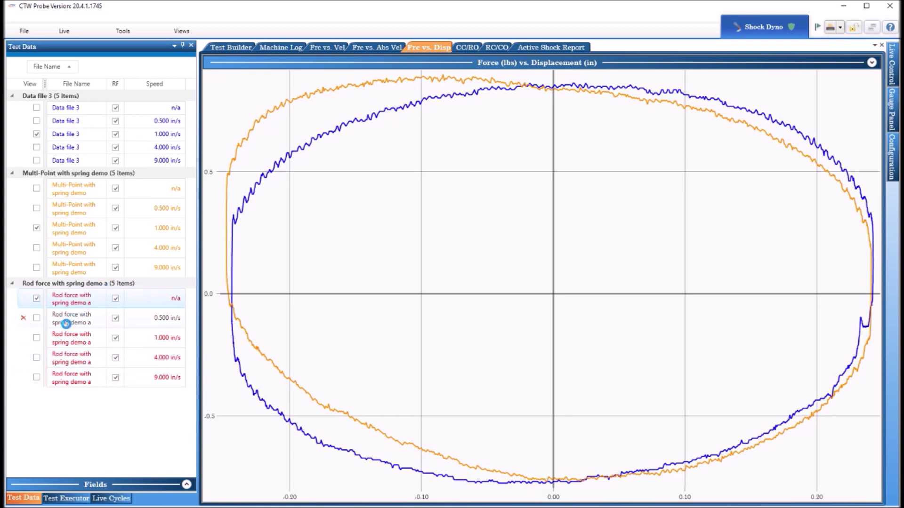
{"action": "left_click", "coordinate": [37, 338]}
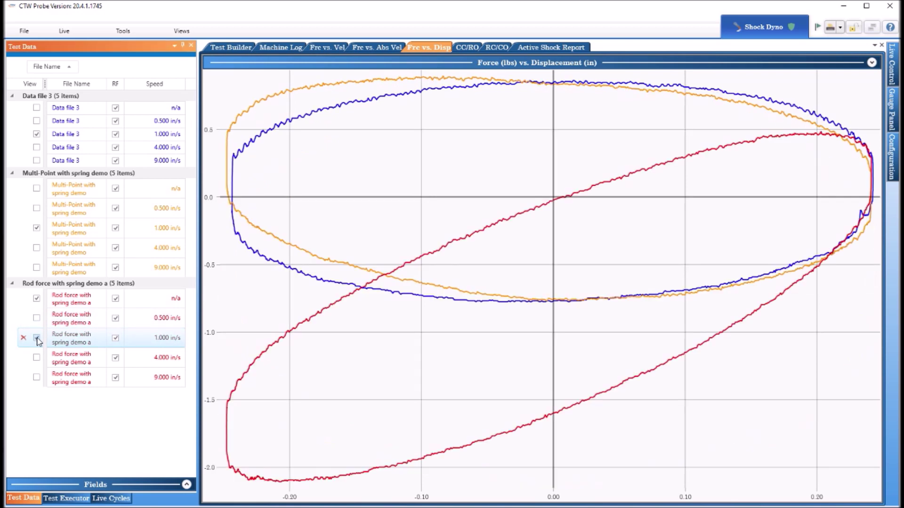
Replace the Rod Force command in the test sequence with Rod Force Multi Point, placed directly after Start Recording.
{"action": "left_click", "coordinate": [220, 47]}
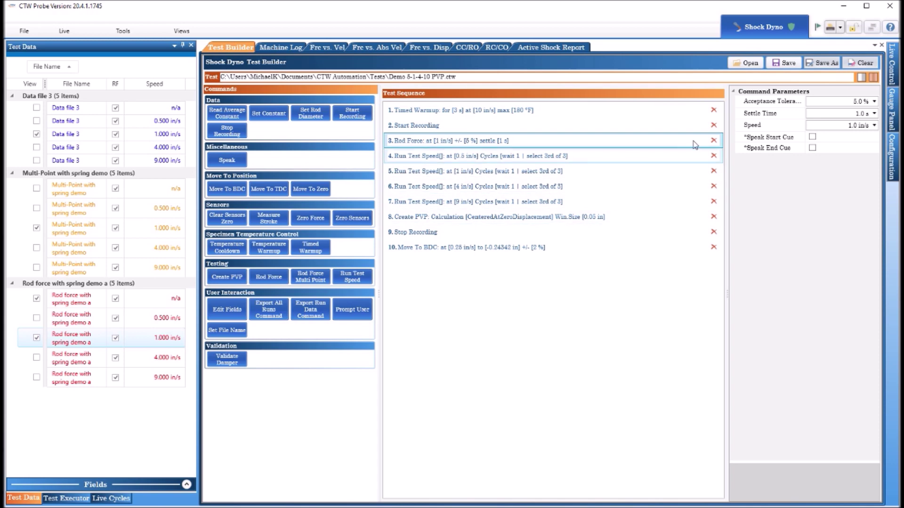
{"action": "left_click", "coordinate": [713, 140]}
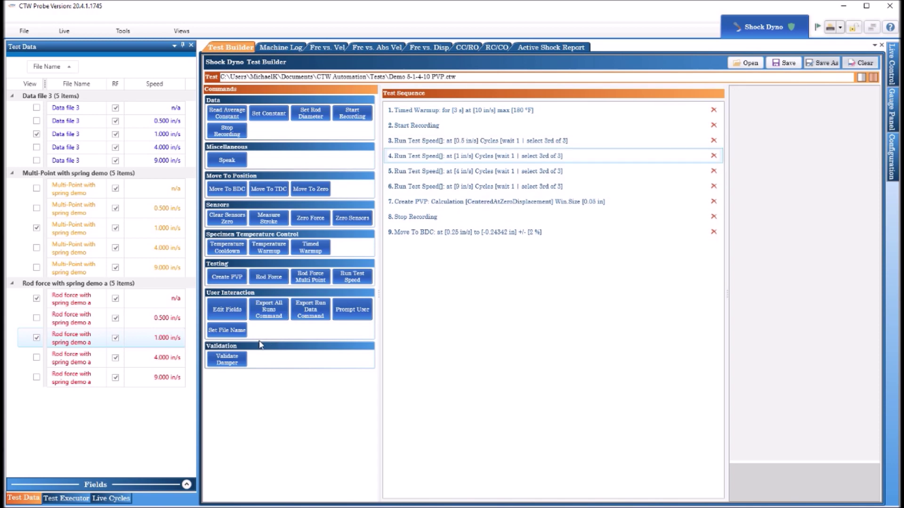
{"action": "left_click", "coordinate": [310, 278]}
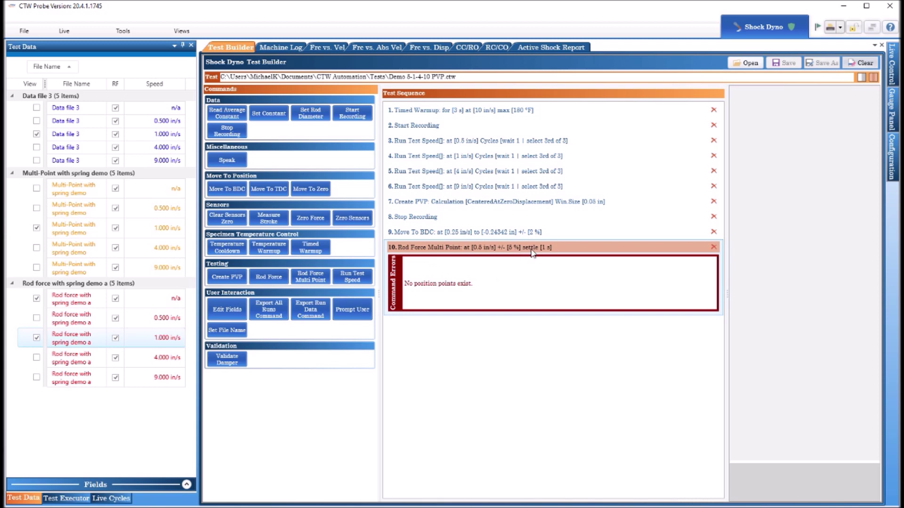
{"action": "left_click_drag", "start_coordinate": [532, 253], "coordinate": [529, 146]}
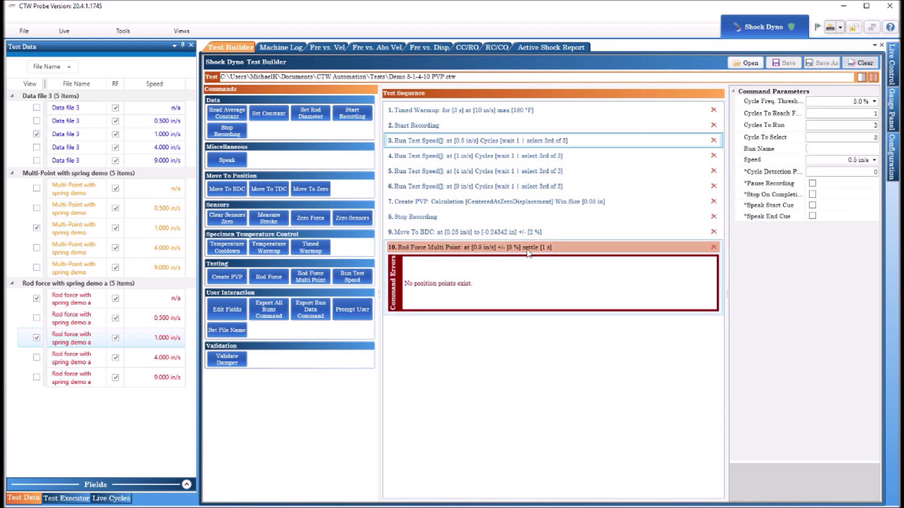
{"action": "left_click_drag", "start_coordinate": [528, 252], "coordinate": [520, 129]}
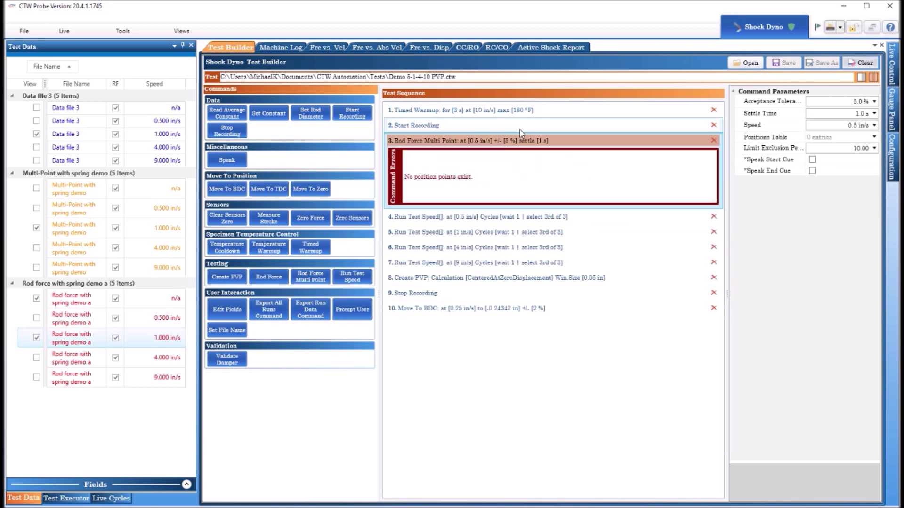
Set the Rod Force Multi Point command's speed to 0.25 in/s.
{"action": "left_click", "coordinate": [875, 126]}
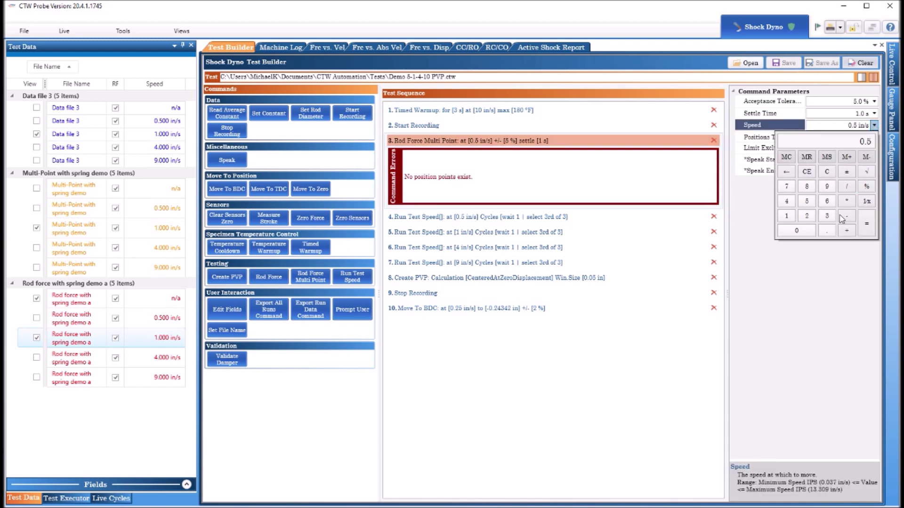
{"action": "left_click", "coordinate": [827, 231]}
{"action": "left_click", "coordinate": [806, 215]}
{"action": "left_click", "coordinate": [806, 201]}
{"action": "left_click", "coordinate": [816, 268]}
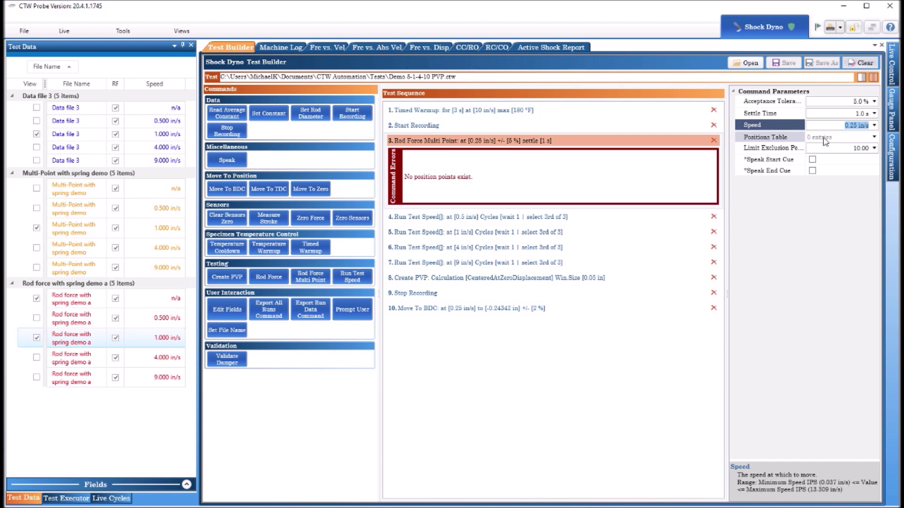
Calculate three stop positions for the Rod Force Multi Point command's positions table.
{"action": "left_click", "coordinate": [874, 137]}
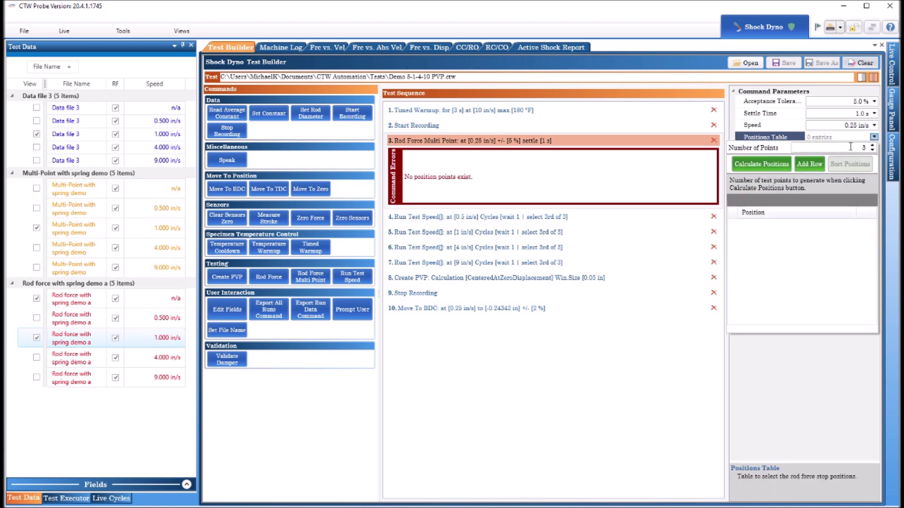
{"action": "left_click", "coordinate": [850, 147]}
{"action": "left_click", "coordinate": [755, 165]}
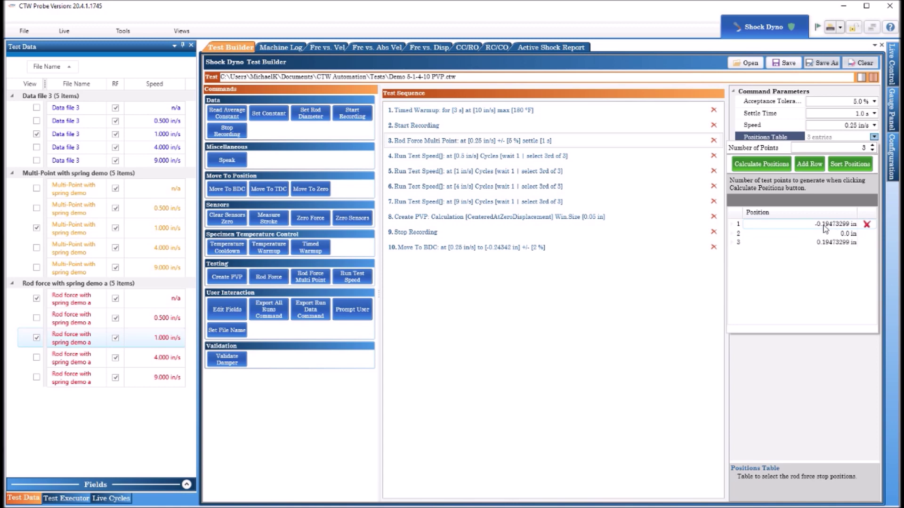
{"action": "left_click", "coordinate": [827, 244]}
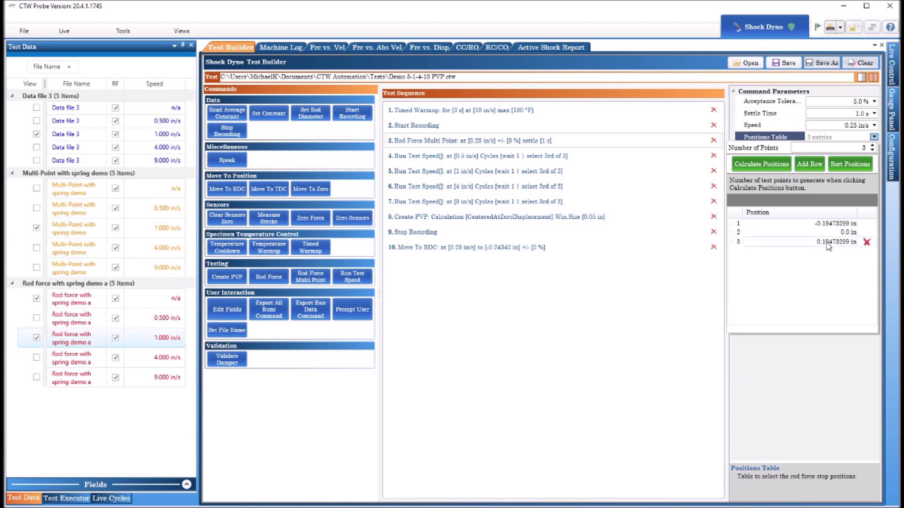
{"action": "left_click", "coordinate": [840, 233]}
Save the test under the name Demo Multi-pt 5-1-4-10 PVP.ctw, replacing the existing file.
{"action": "left_click", "coordinate": [822, 66]}
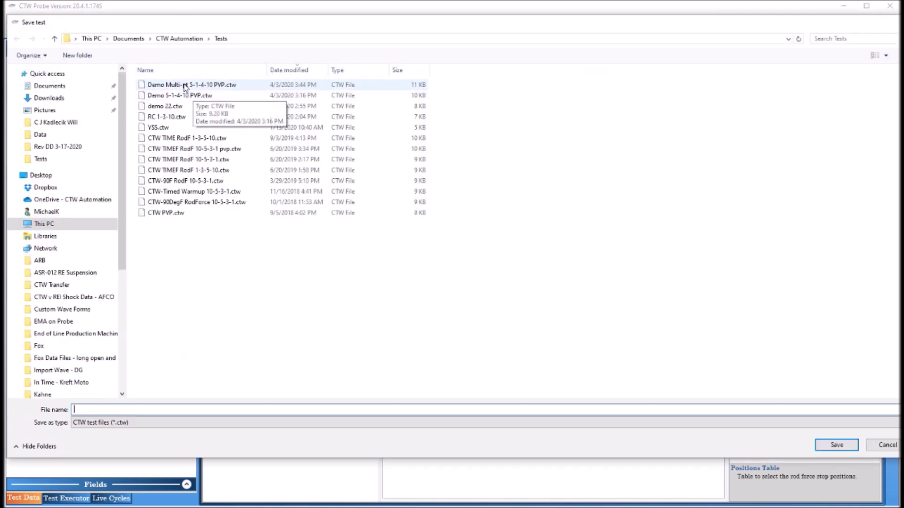
{"action": "left_click", "coordinate": [187, 85]}
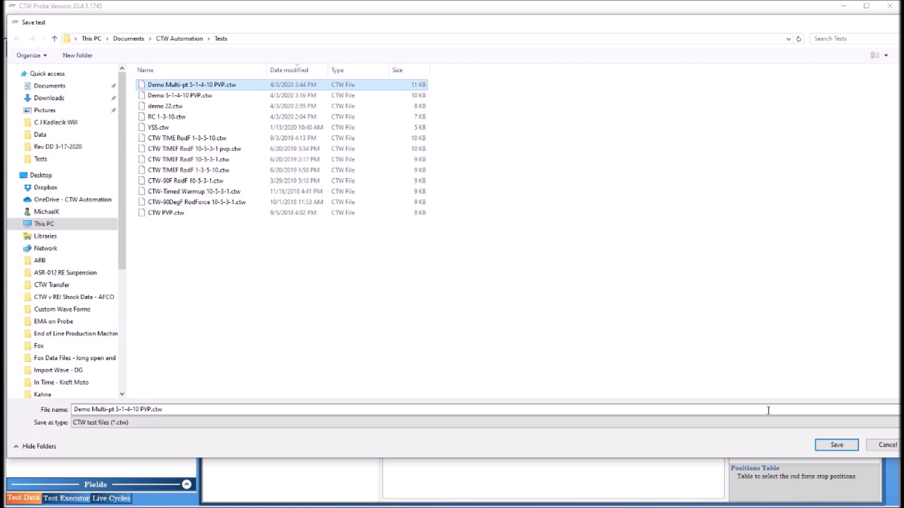
{"action": "left_click", "coordinate": [836, 446]}
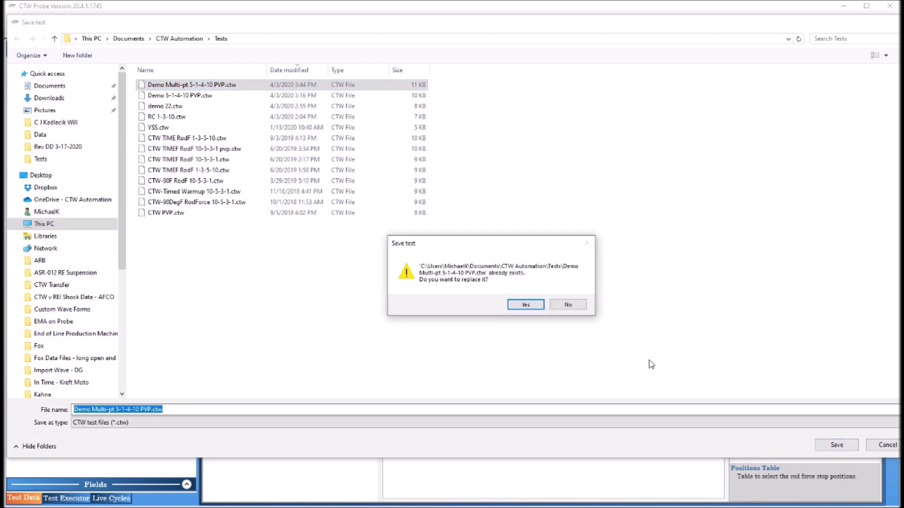
{"action": "left_click", "coordinate": [526, 305]}
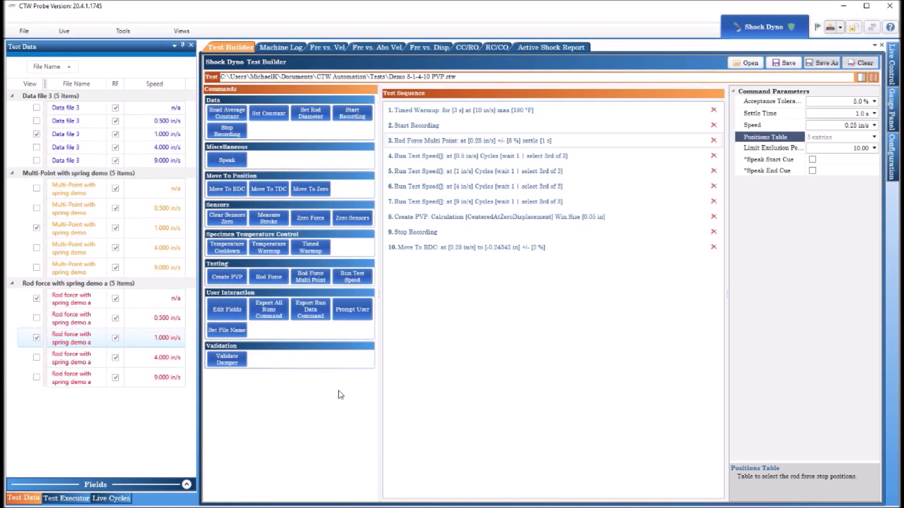
Load Demo Multi-pt 5-1-4-10 PVP.ctw into the Test Executor and run the test.
{"action": "left_click", "coordinate": [68, 499]}
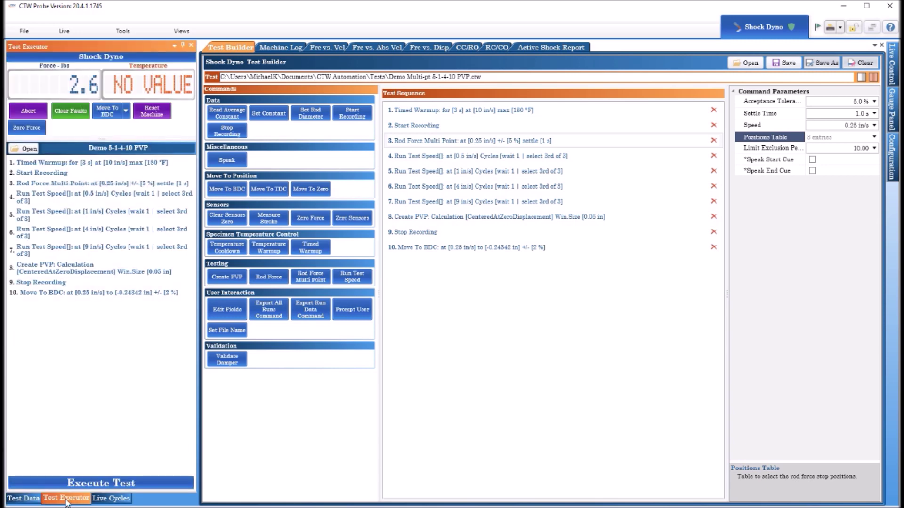
{"action": "left_click", "coordinate": [29, 150]}
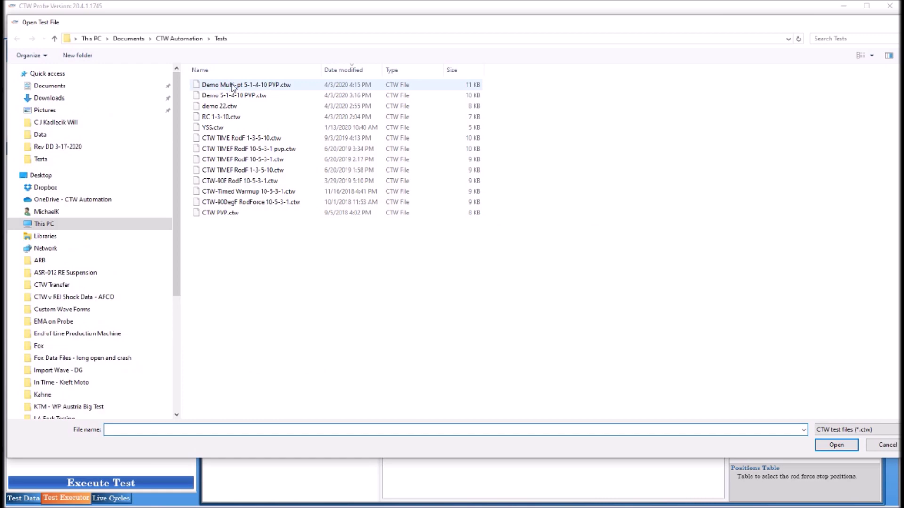
{"action": "left_click", "coordinate": [222, 85]}
{"action": "left_click", "coordinate": [836, 444]}
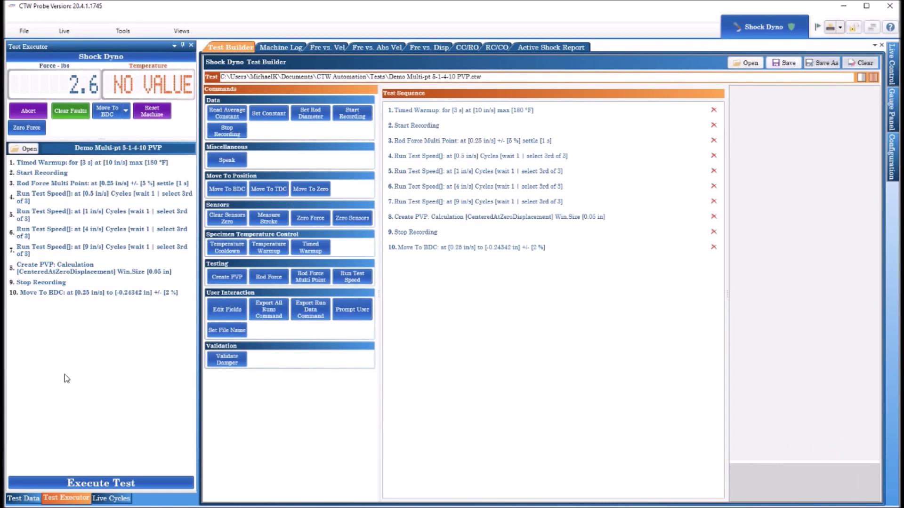
{"action": "left_click", "coordinate": [85, 486]}
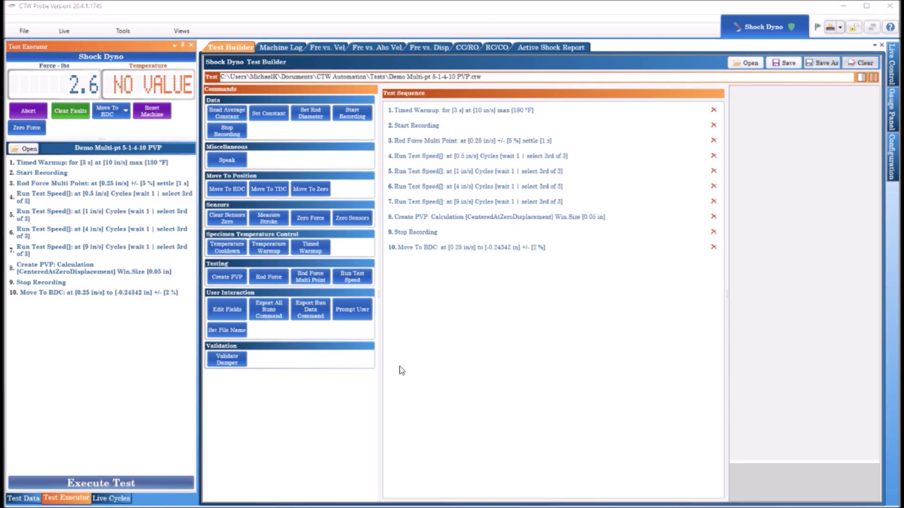
{"action": "left_click", "coordinate": [485, 281]}
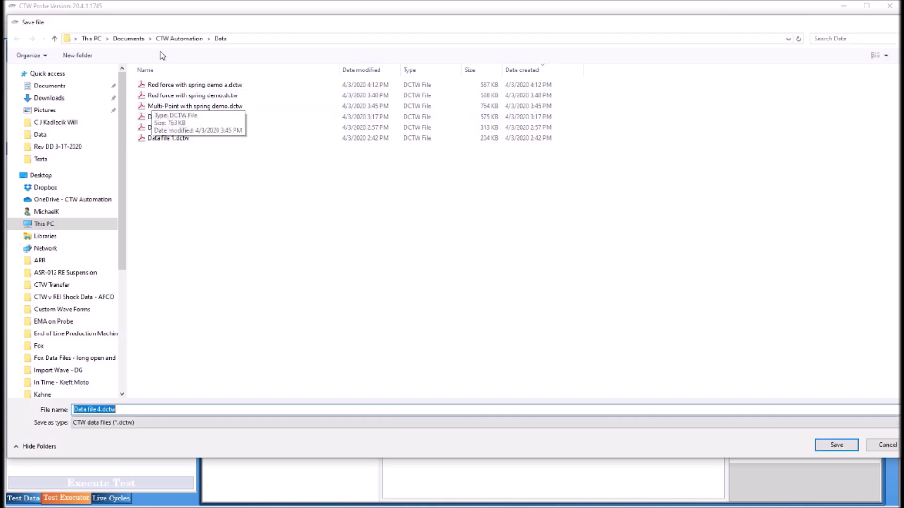
Save the recorded test data under the file name Multi-Point with spring demo a.dctw.
{"action": "left_click", "coordinate": [183, 109]}
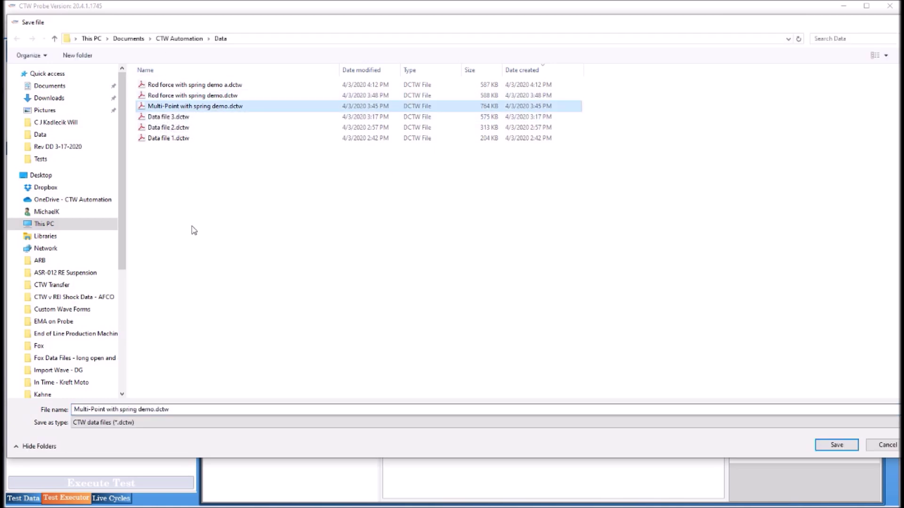
{"action": "left_click", "coordinate": [154, 416]}
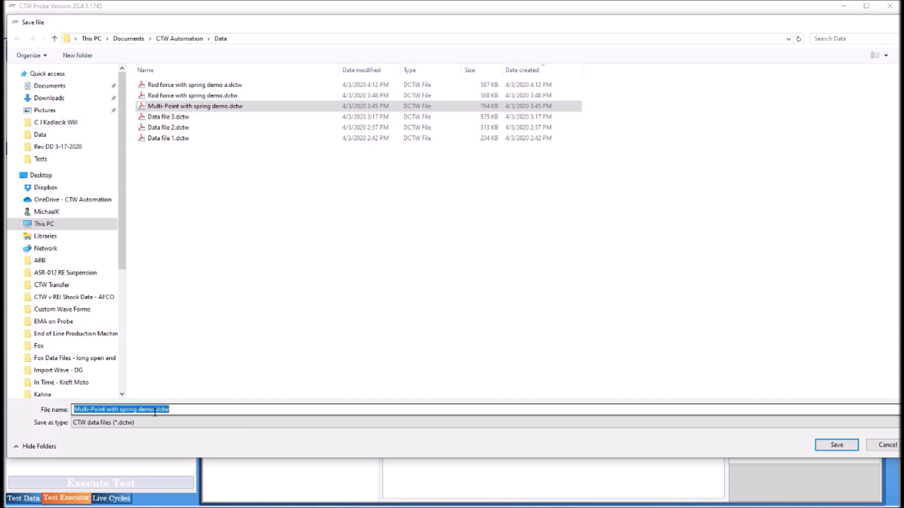
{"action": "double_click", "coordinate": [154, 416]}
{"action": "left_click", "coordinate": [155, 417]}
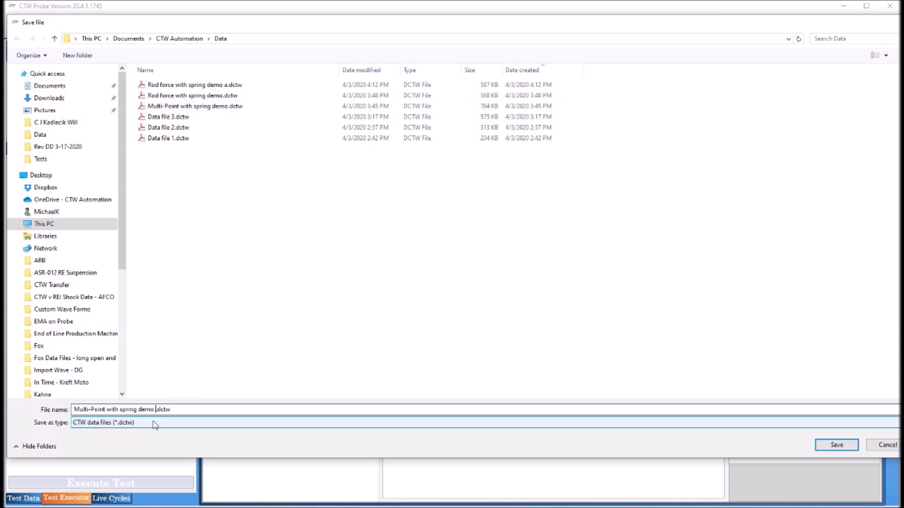
{"action": "type", "text": "a"}
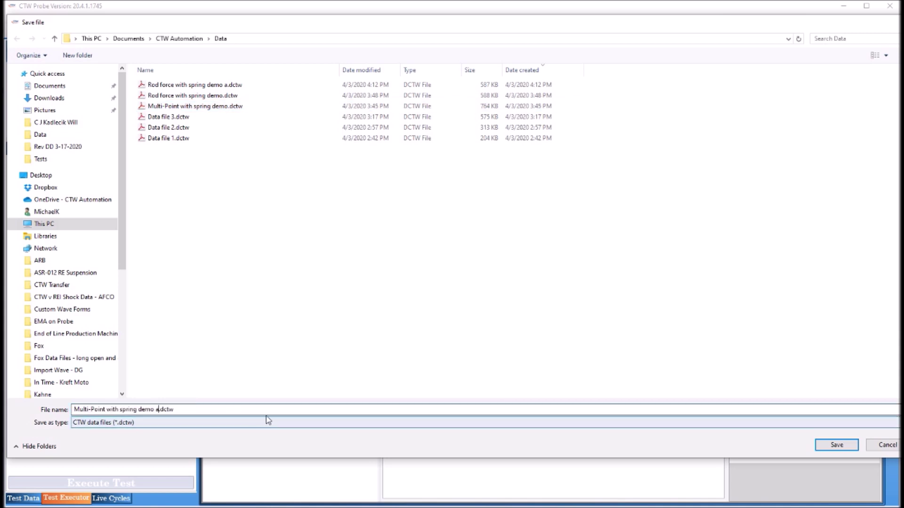
{"action": "left_click", "coordinate": [837, 445]}
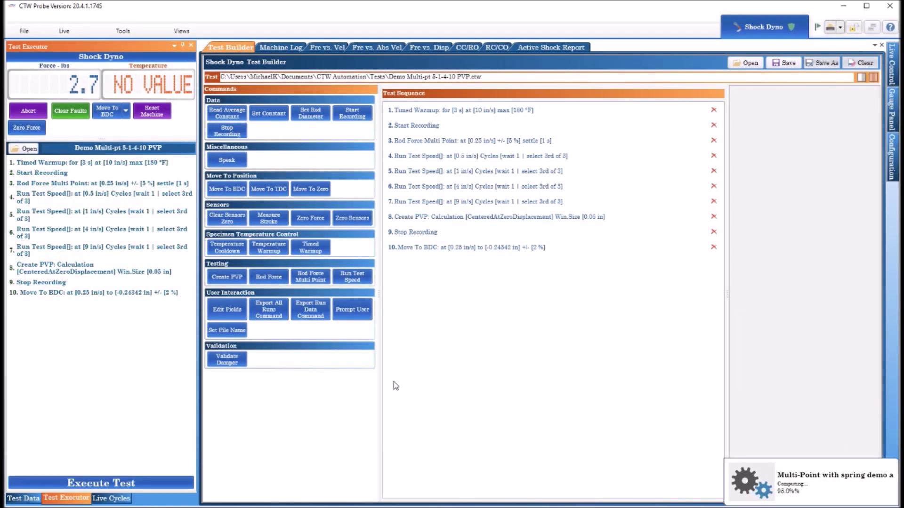
Remove all five runs of the older Multi-Point with spring demo file from the test data list.
{"action": "left_click", "coordinate": [21, 500]}
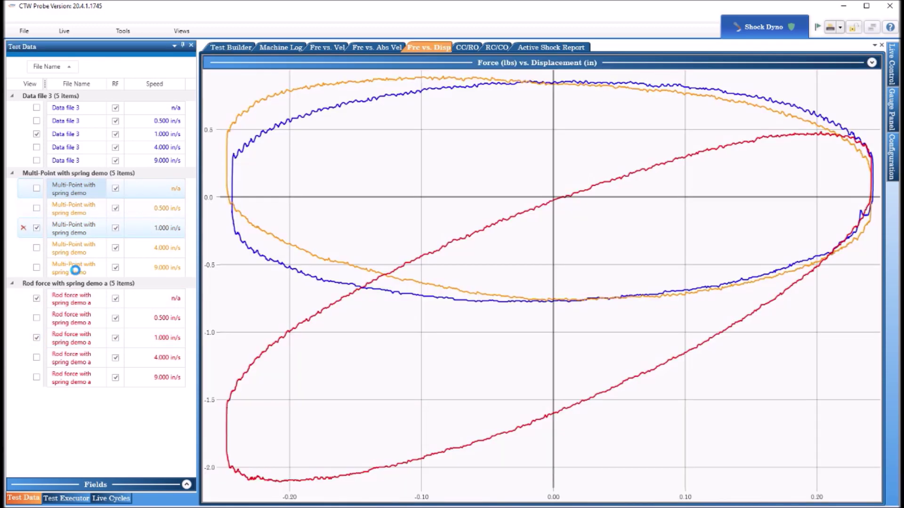
{"action": "left_click", "coordinate": [78, 191]}
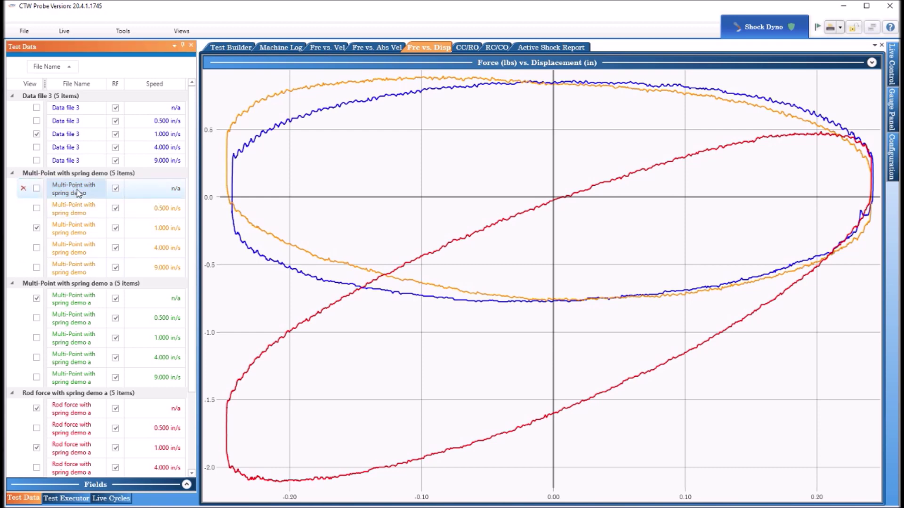
{"action": "left_click", "coordinate": [77, 273], "text": "shift"}
{"action": "key", "text": "Delete"}
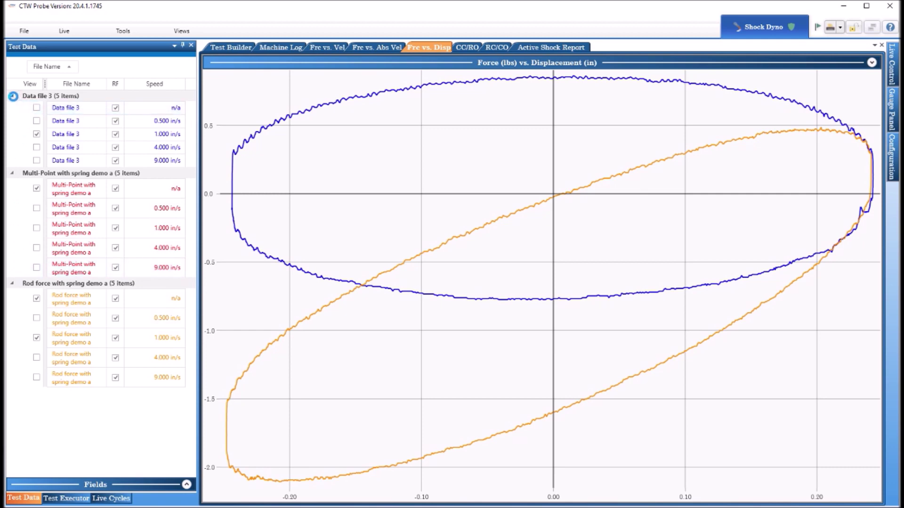
Add the 9.000 in/s runs of Rod force with spring demo a and Multi-Point with spring demo a to the plot.
{"action": "left_click", "coordinate": [12, 97]}
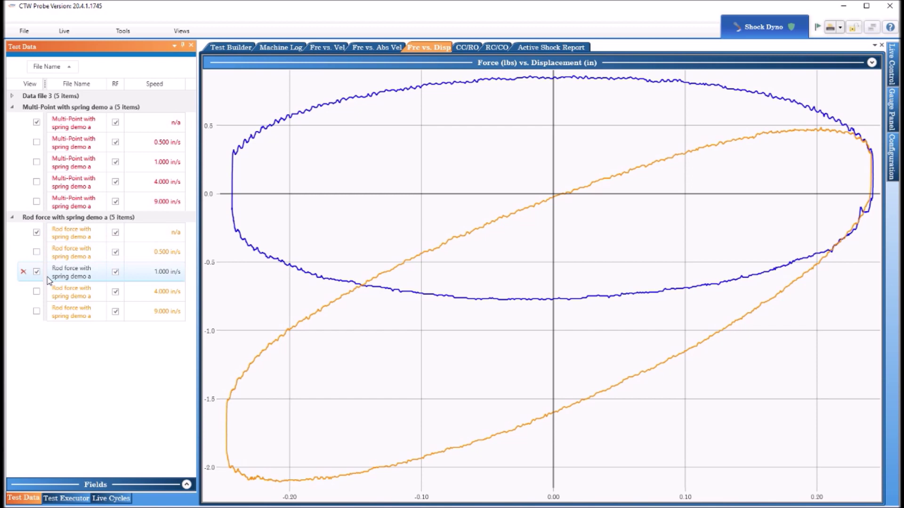
{"action": "left_click", "coordinate": [36, 312]}
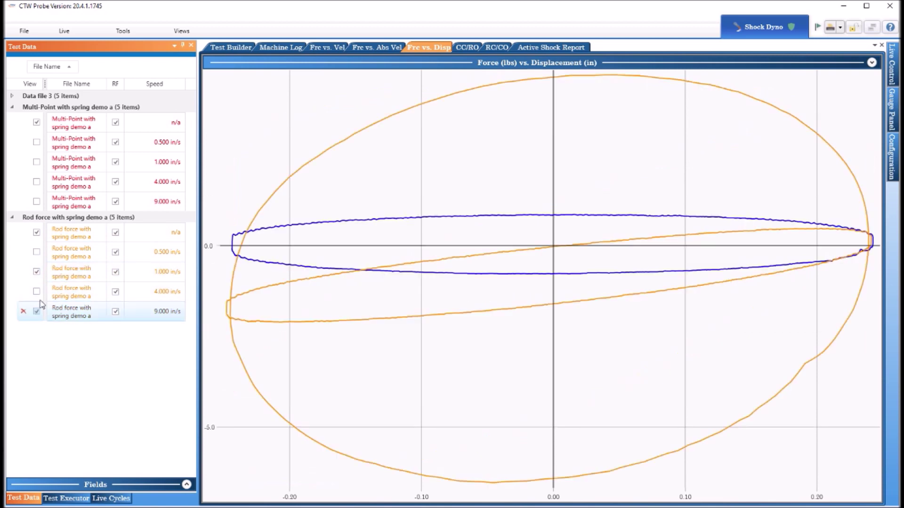
{"action": "left_click", "coordinate": [37, 202]}
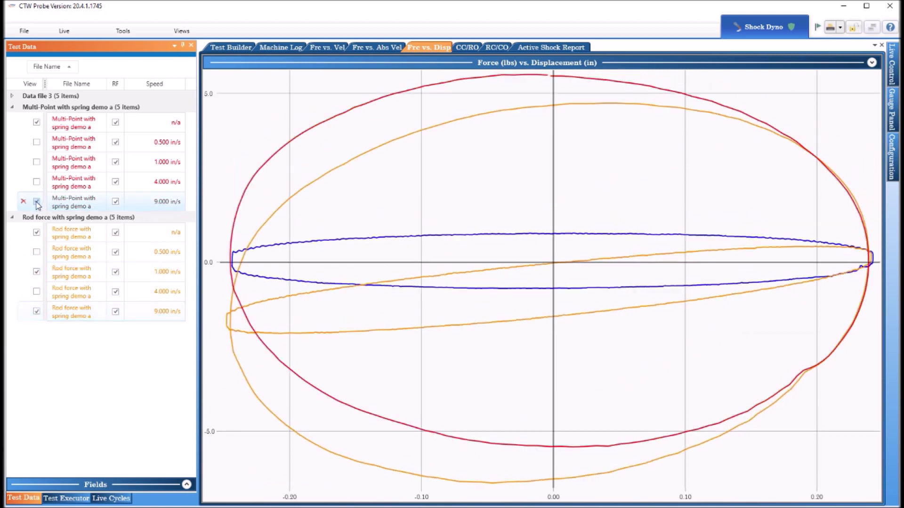
Hide Data file 3's 1.000 in/s run and the n/a runs of both spring demo files from the plot.
{"action": "left_click", "coordinate": [11, 97]}
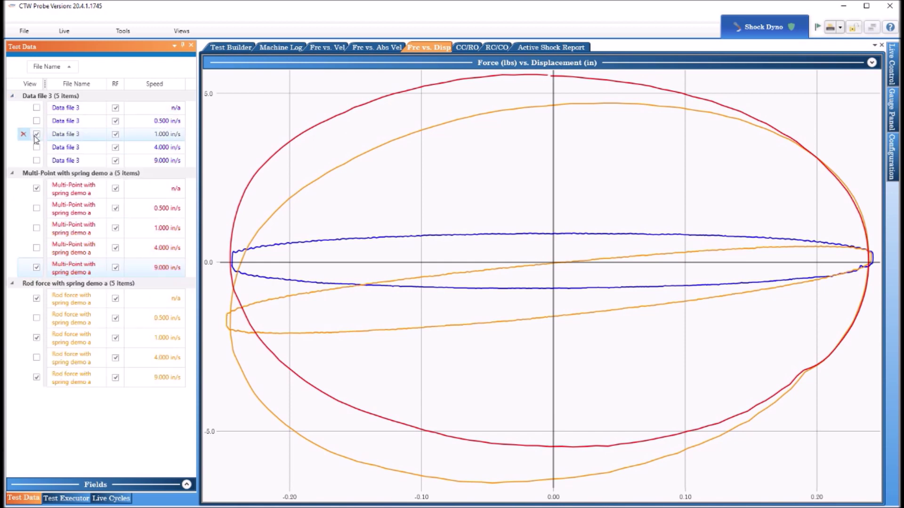
{"action": "left_click", "coordinate": [11, 96]}
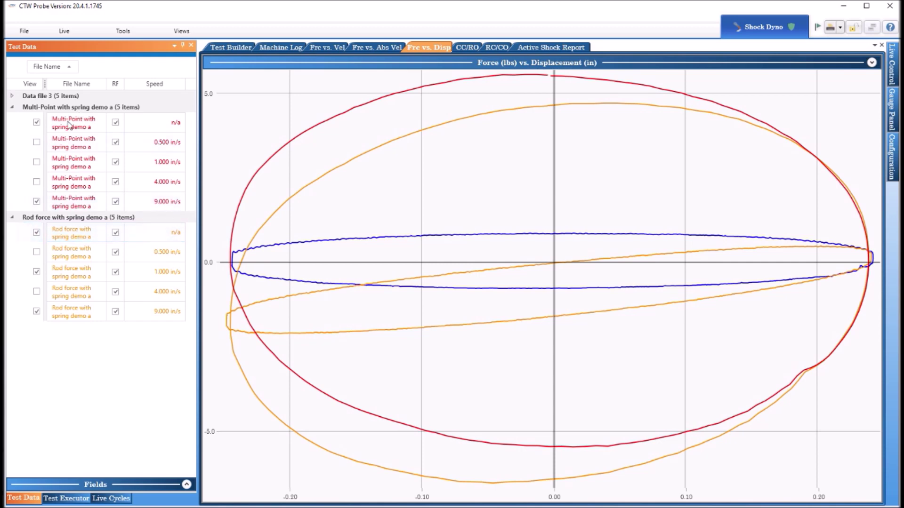
{"action": "left_click", "coordinate": [36, 124]}
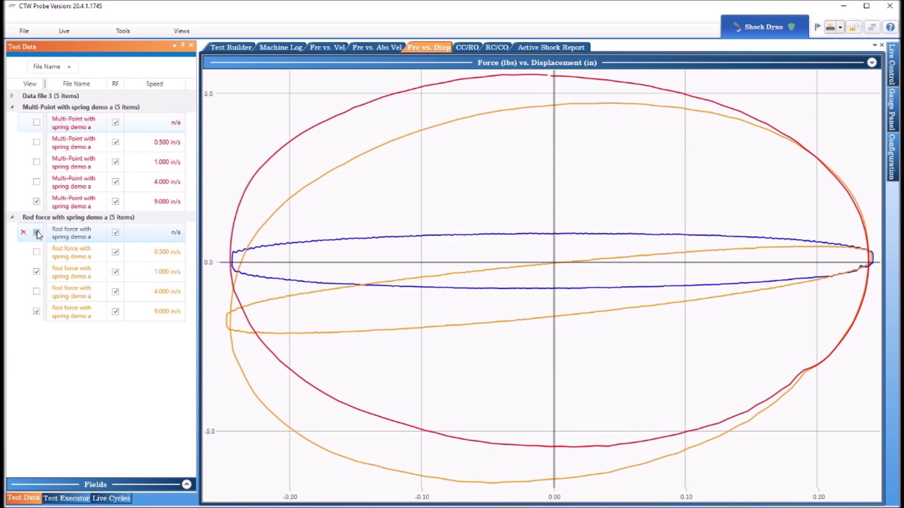
{"action": "left_click", "coordinate": [11, 96]}
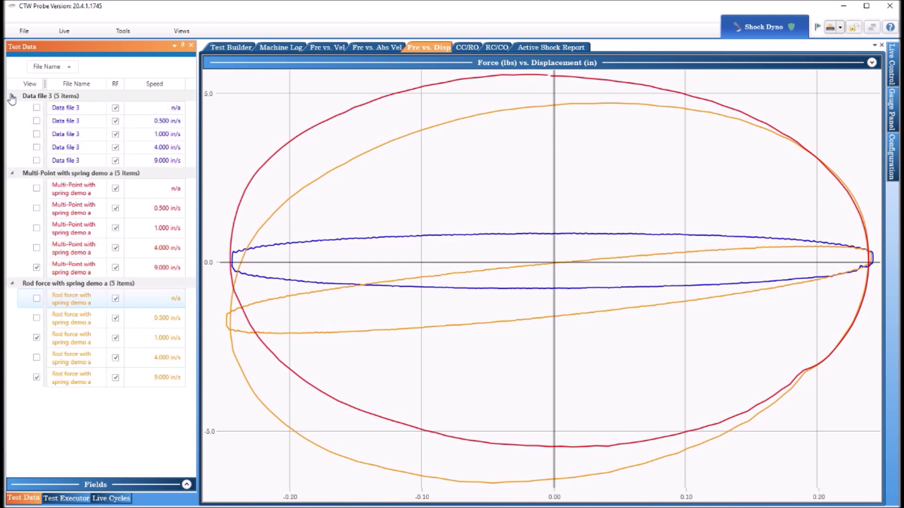
{"action": "left_click", "coordinate": [12, 97]}
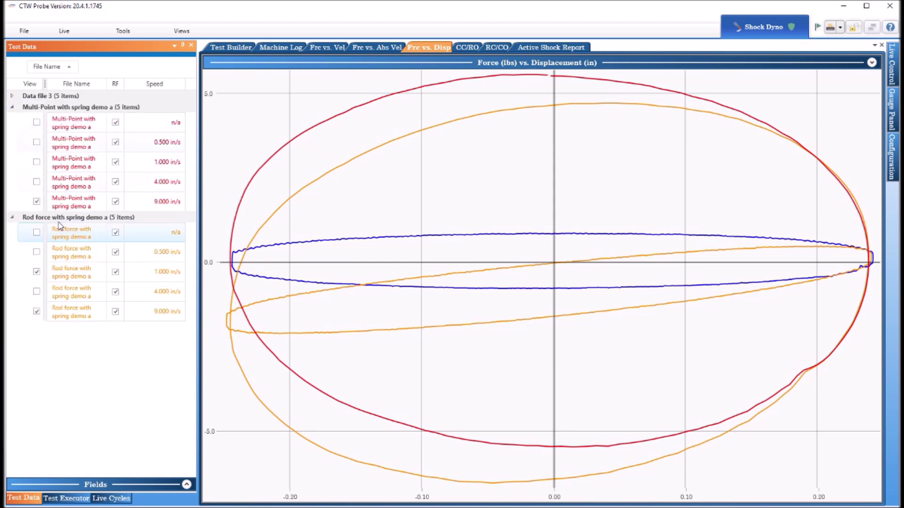
{"action": "left_click", "coordinate": [36, 202]}
{"action": "left_click", "coordinate": [36, 202]}
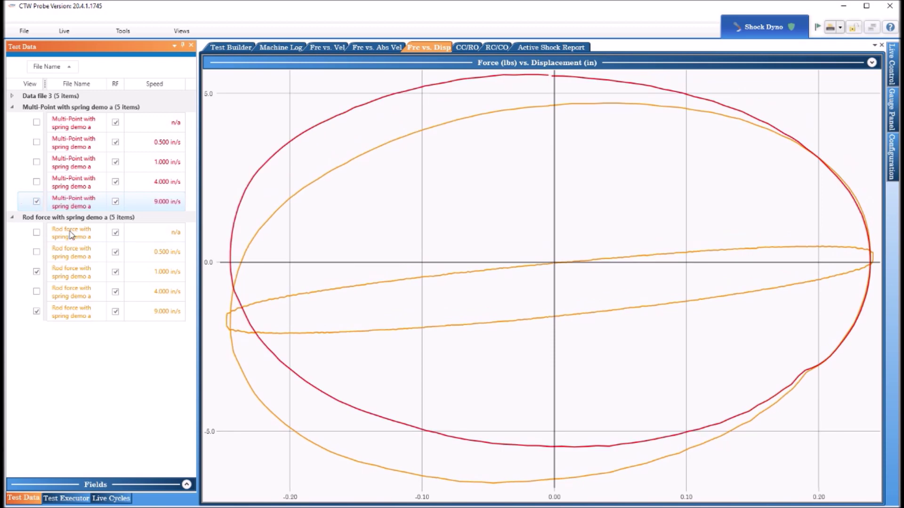
Hide and restore the Rod force 1.000 in/s run, and add the Multi-Point 1.000 in/s run to the Force vs. Displacement plot.
{"action": "left_click", "coordinate": [51, 305]}
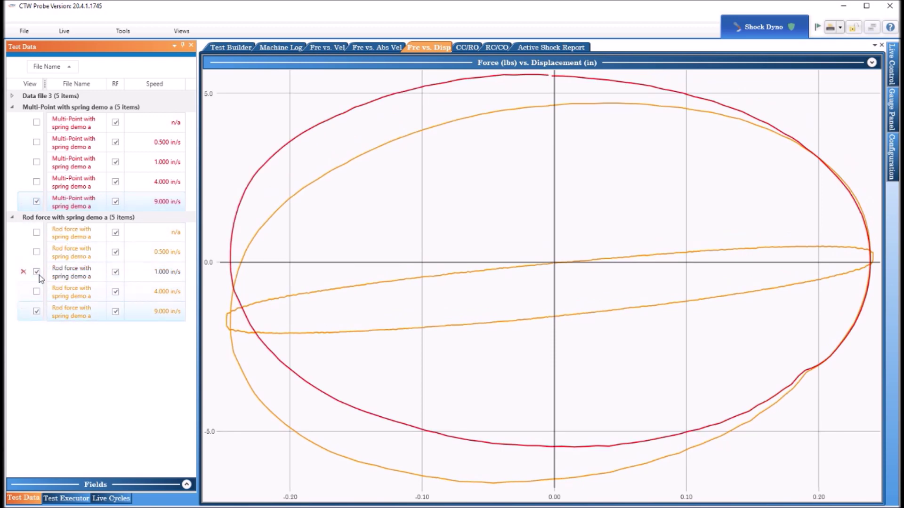
{"action": "left_click", "coordinate": [37, 272]}
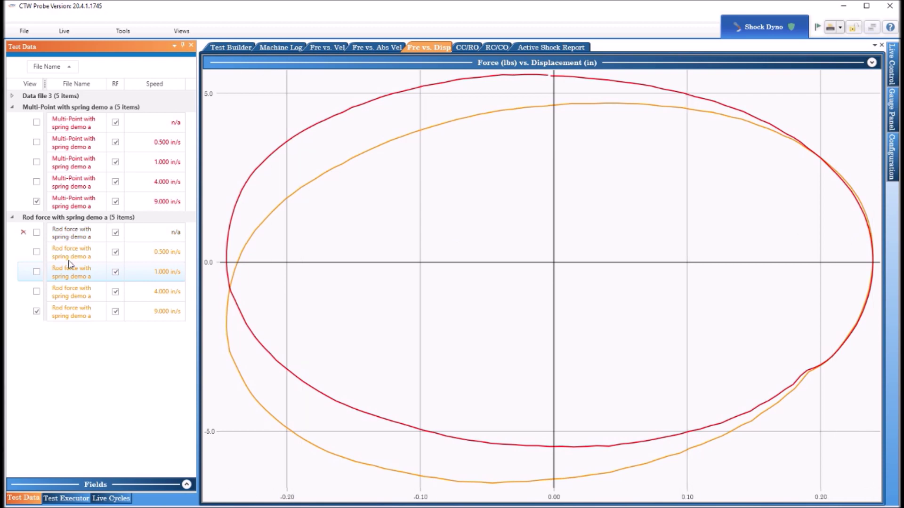
{"action": "left_click", "coordinate": [37, 273]}
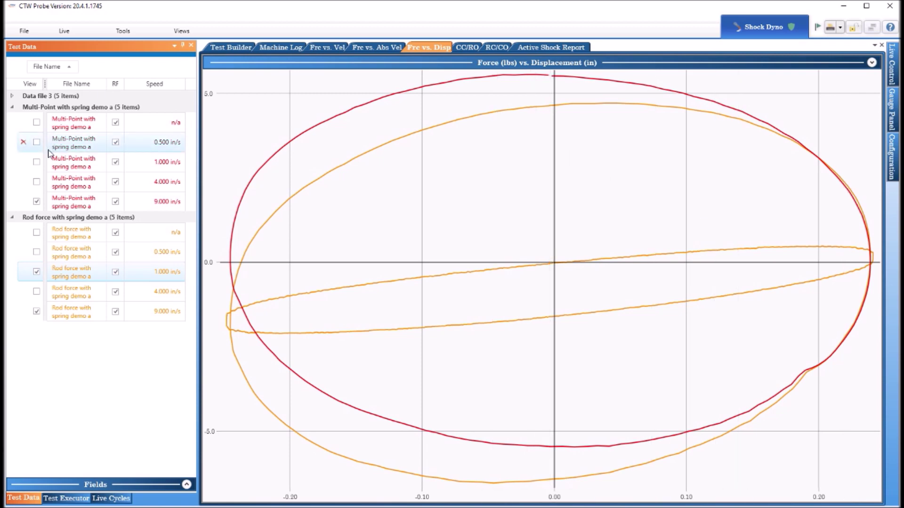
{"action": "left_click", "coordinate": [36, 161]}
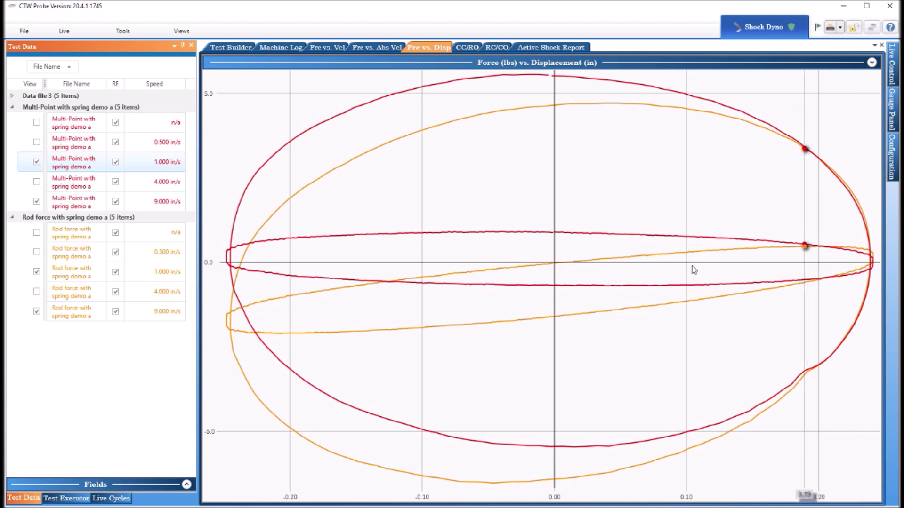
Switch rod force compensation off and back on for the 1.000 in/s run of Rod force with spring demo a.
{"action": "mouse_move", "coordinate": [89, 320]}
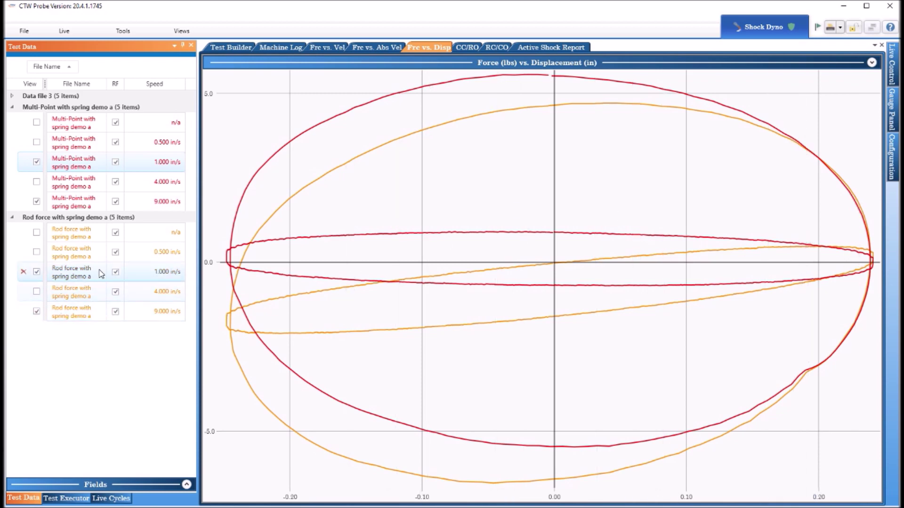
{"action": "mouse_move", "coordinate": [105, 232]}
{"action": "left_click", "coordinate": [115, 273]}
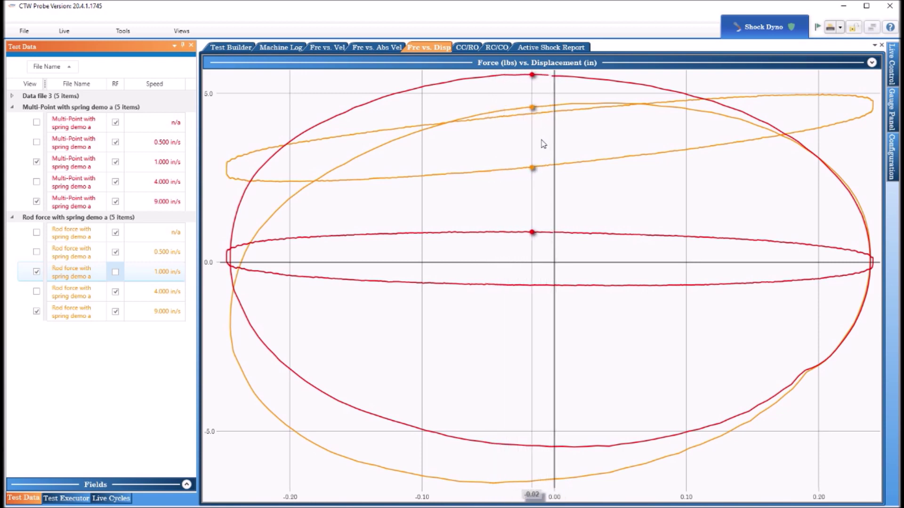
{"action": "left_click", "coordinate": [115, 272]}
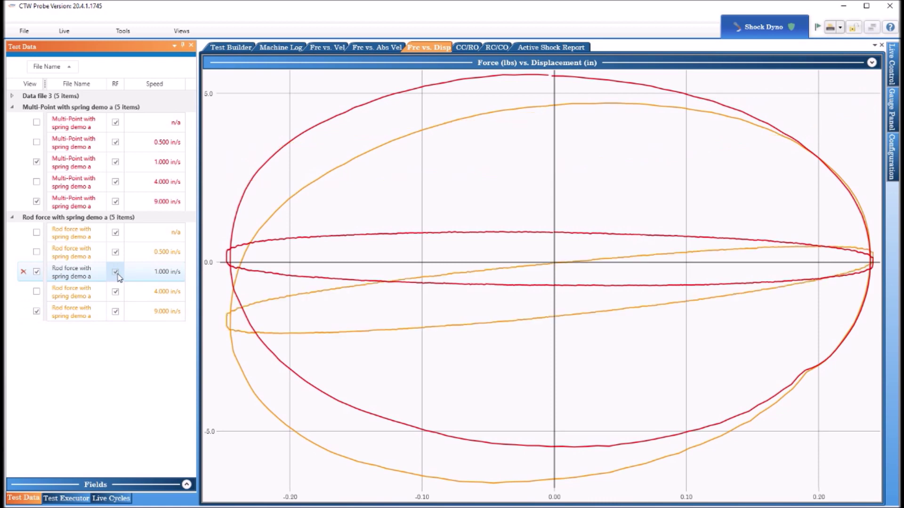
Switch rod force compensation off and back on for the 1.000 and 9.000 in/s runs of Multi-Point with spring demo a.
{"action": "left_click", "coordinate": [115, 162]}
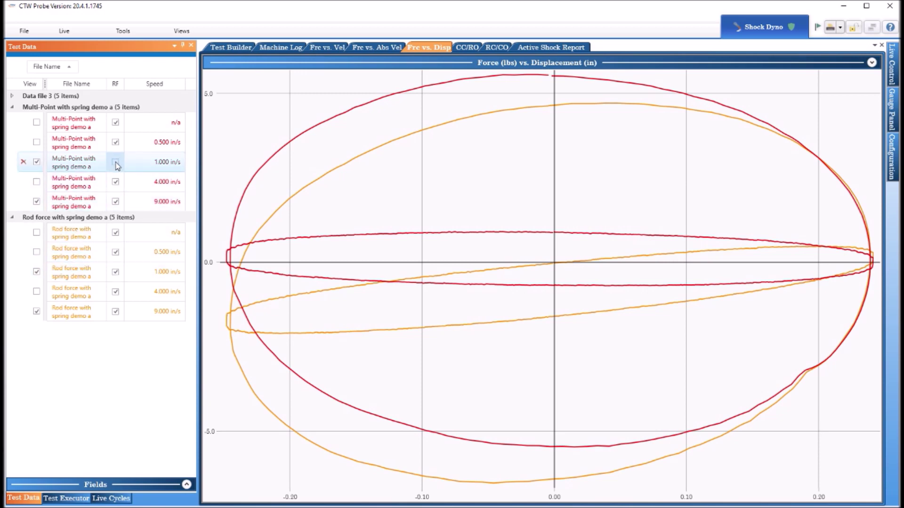
{"action": "left_click", "coordinate": [116, 202]}
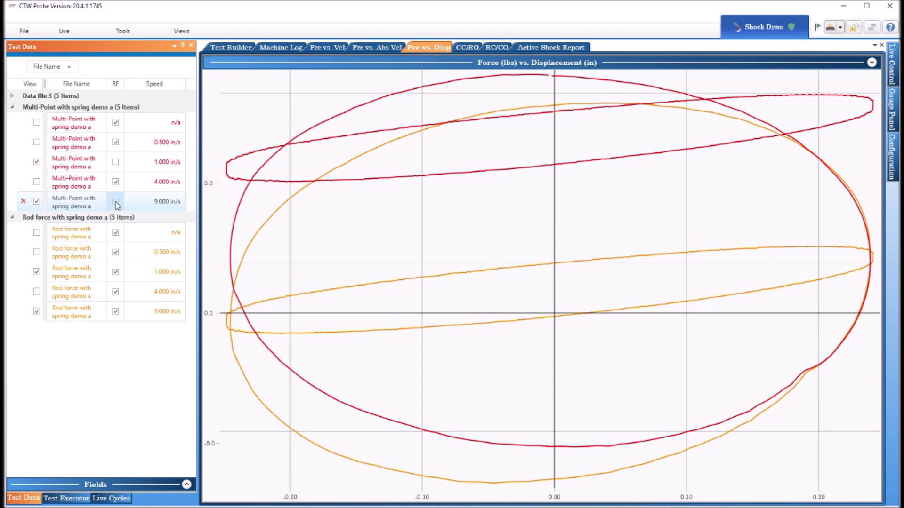
{"action": "left_click", "coordinate": [116, 202]}
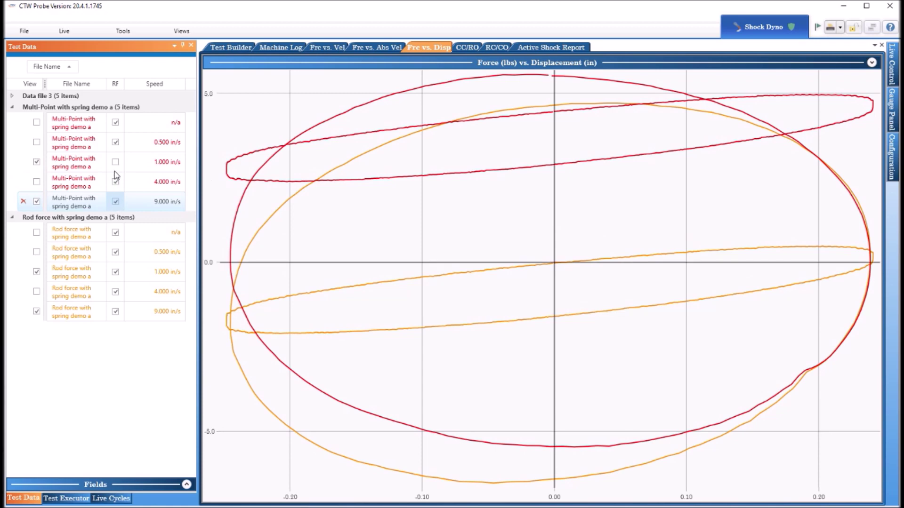
{"action": "left_click", "coordinate": [115, 162]}
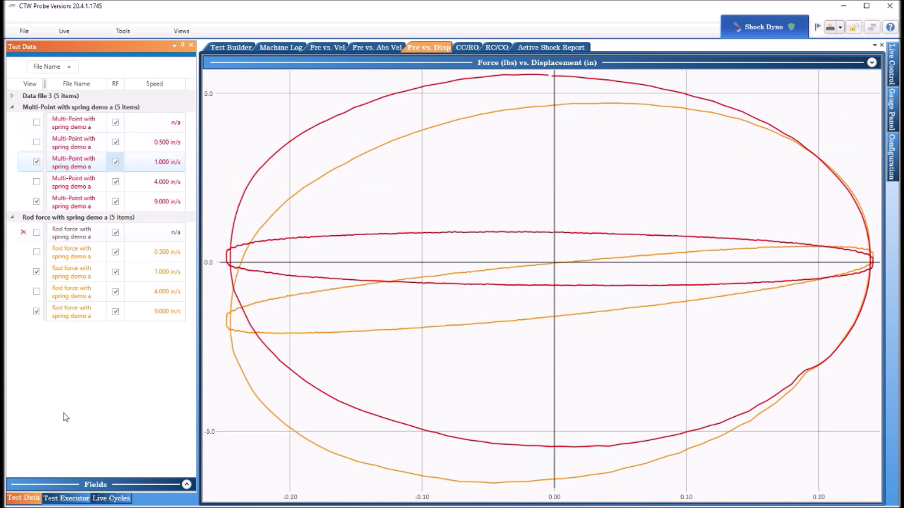
Show the Force vs. Absolute Velocity plot and hide the 9.000 in/s runs of both spring demo files.
{"action": "left_click", "coordinate": [374, 50]}
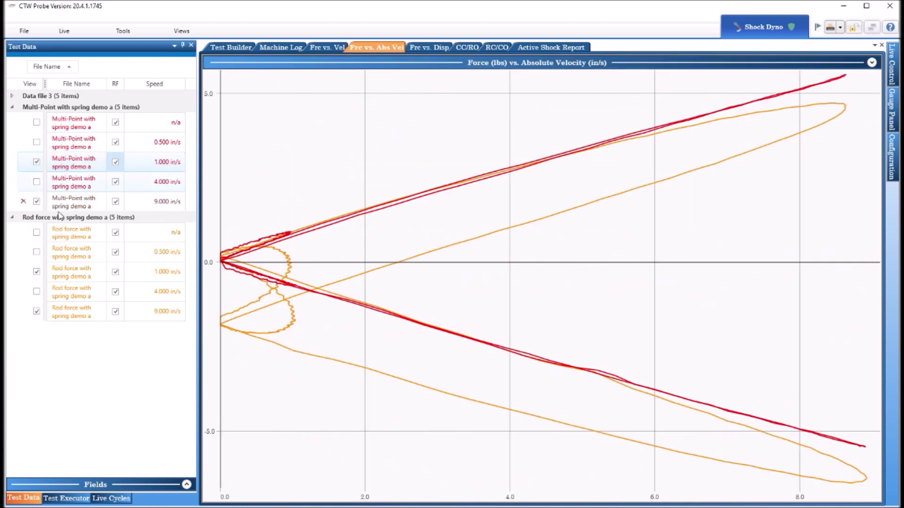
{"action": "left_click", "coordinate": [37, 202]}
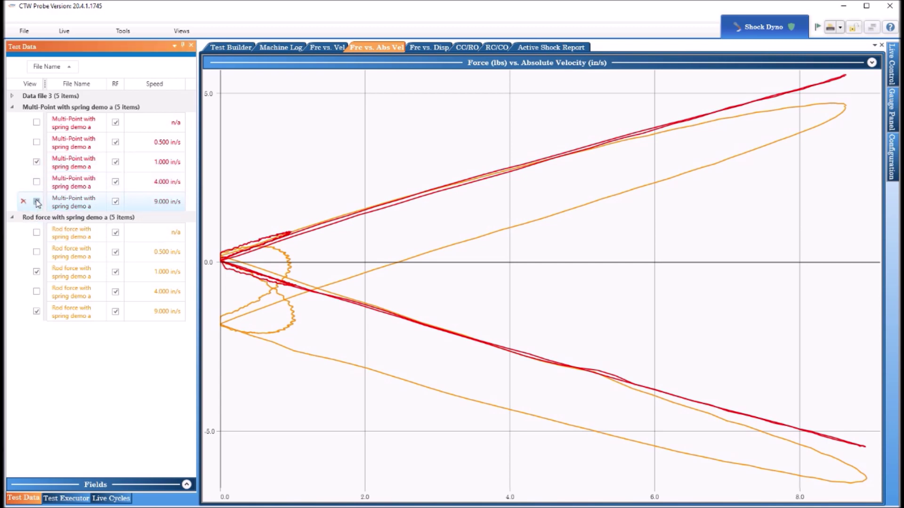
{"action": "left_click", "coordinate": [36, 312]}
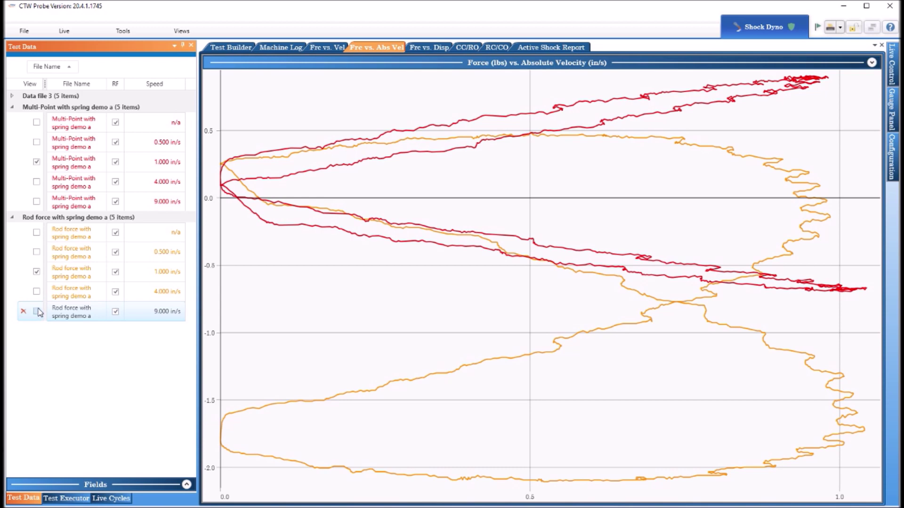
Hide and restore the Rod force 1.000 in/s run, and do the same with the Multi-Point 1.000 in/s run.
{"action": "left_click", "coordinate": [36, 273]}
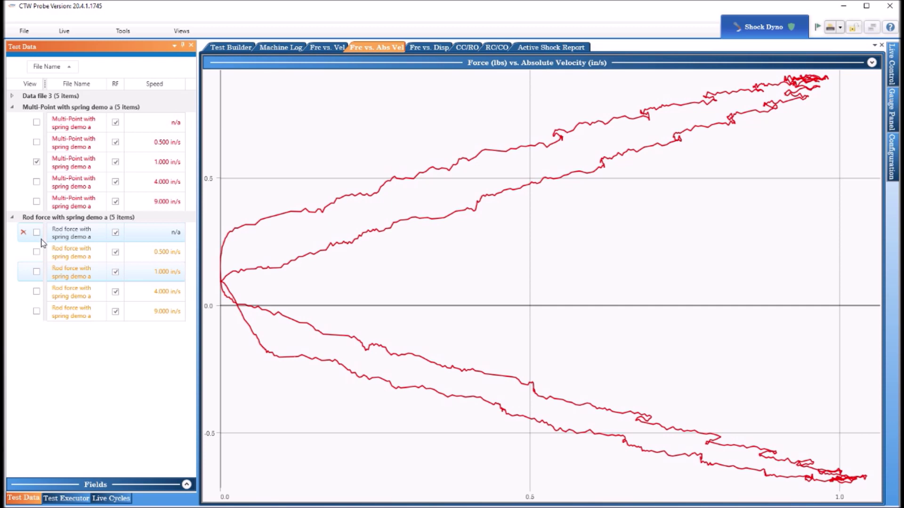
{"action": "left_click", "coordinate": [36, 272]}
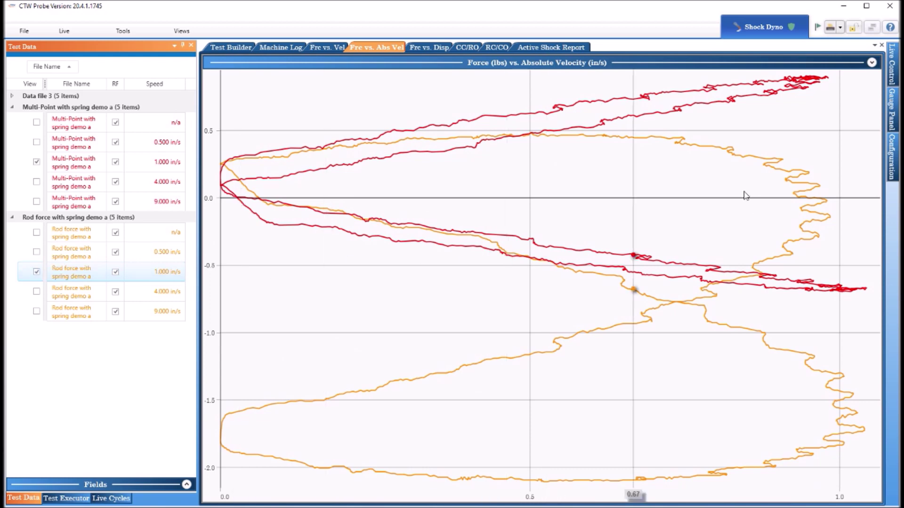
{"action": "left_click", "coordinate": [36, 163]}
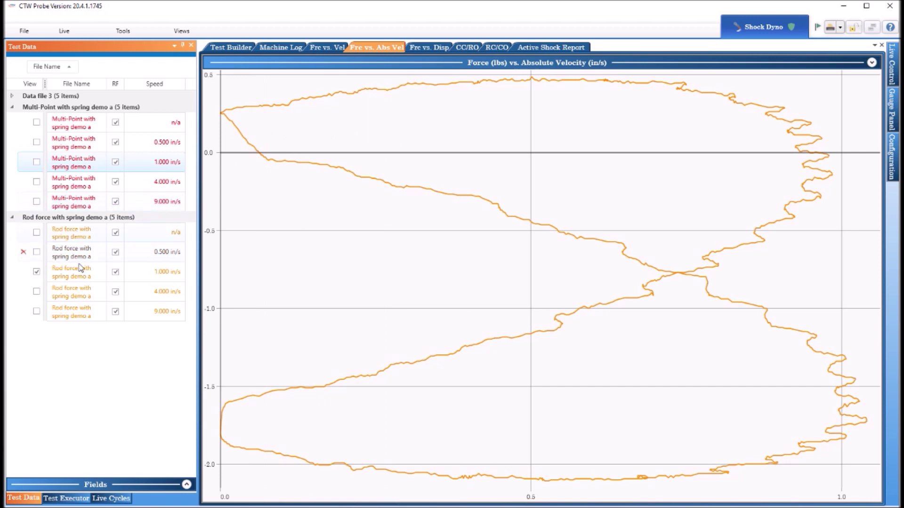
{"action": "left_click", "coordinate": [36, 162]}
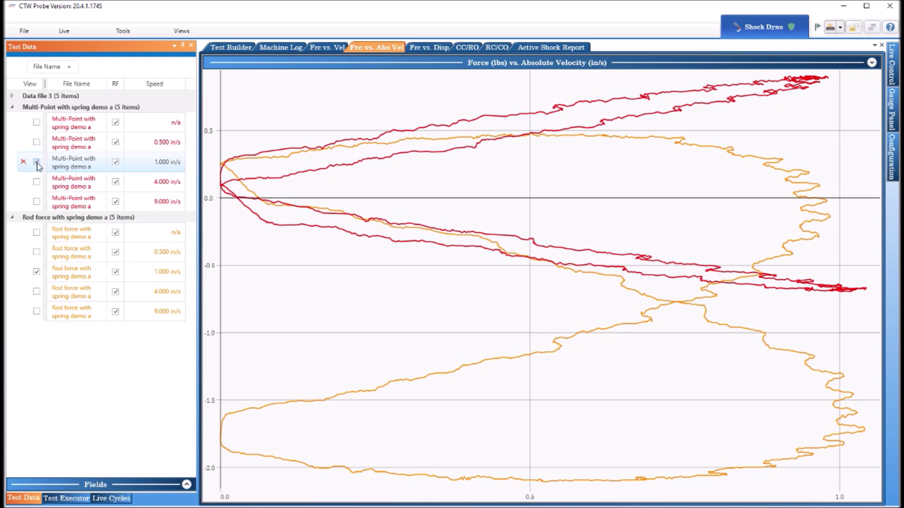
Add the 4.000 and 9.000 in/s runs of both spring demo files to the Force vs. Absolute Velocity plot.
{"action": "left_click", "coordinate": [37, 203]}
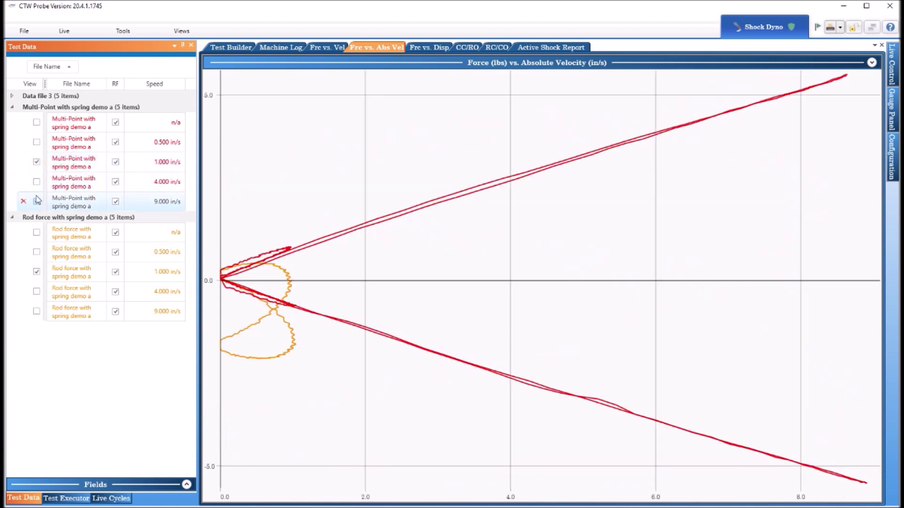
{"action": "left_click", "coordinate": [37, 182]}
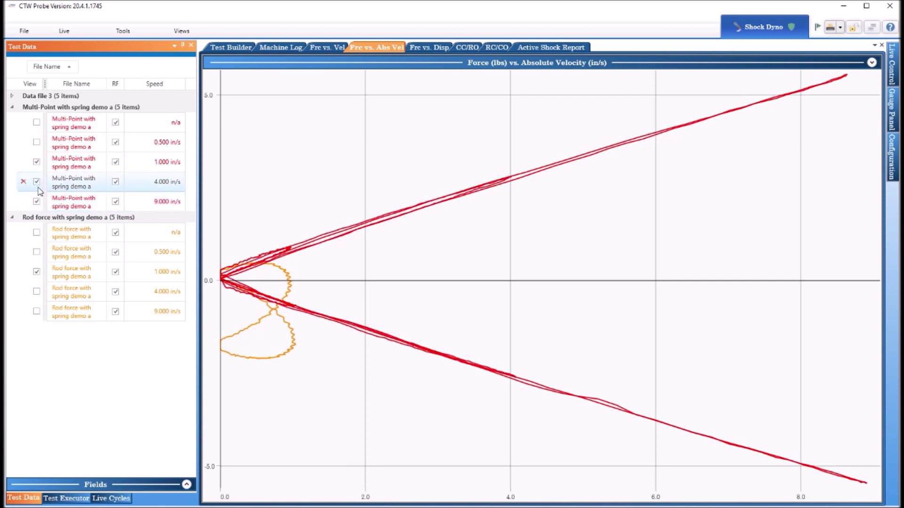
{"action": "left_click", "coordinate": [37, 292]}
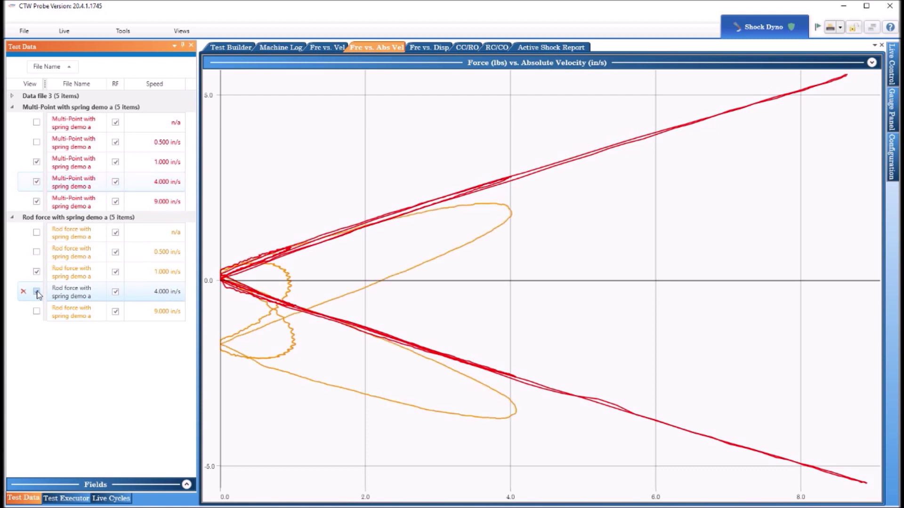
{"action": "left_click", "coordinate": [36, 312]}
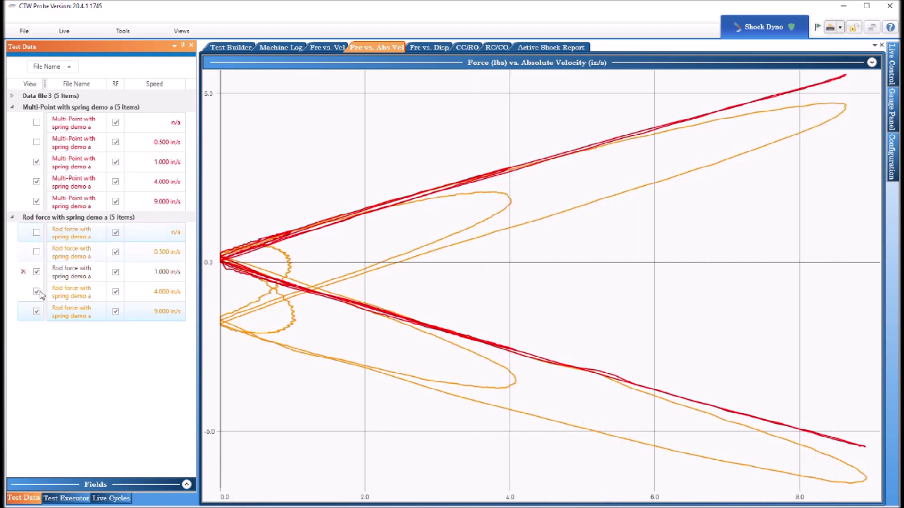
Expand Data file 3 and add its 4.000 and 9.000 in/s runs to the plot.
{"action": "left_click", "coordinate": [12, 96]}
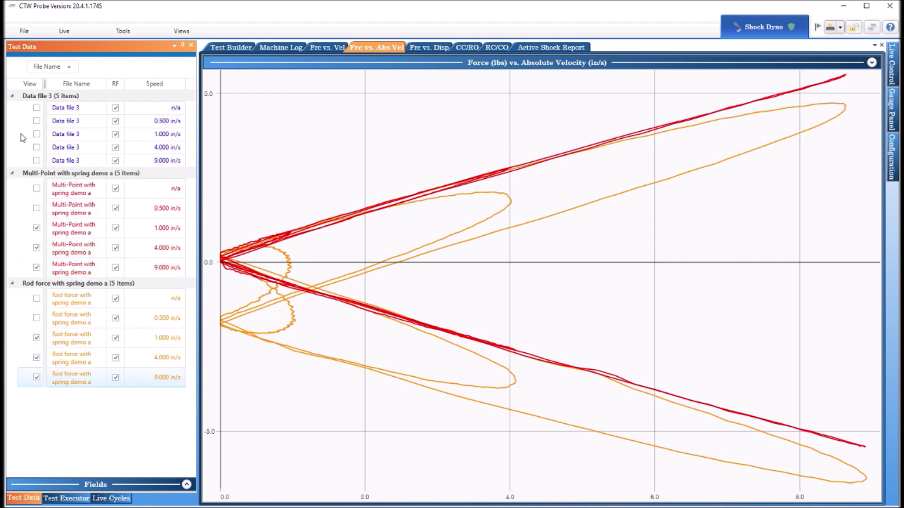
{"action": "left_click", "coordinate": [37, 148]}
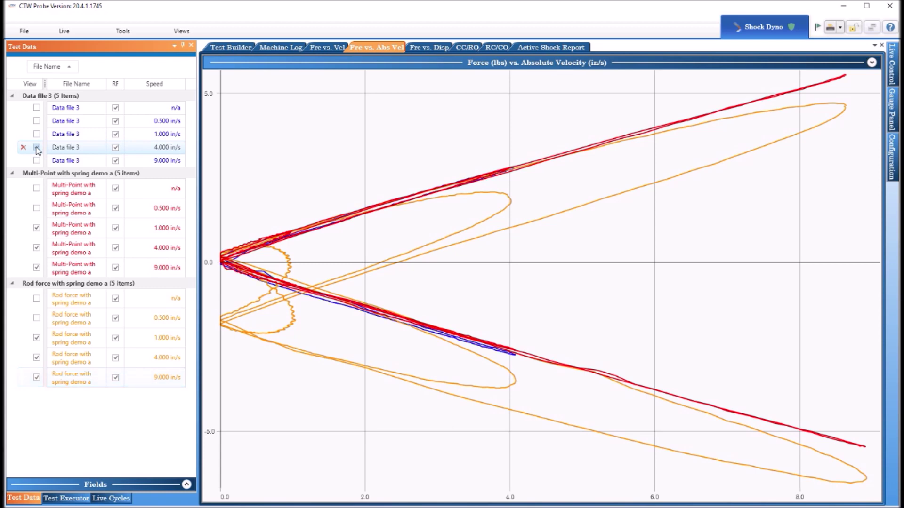
{"action": "left_click", "coordinate": [37, 161]}
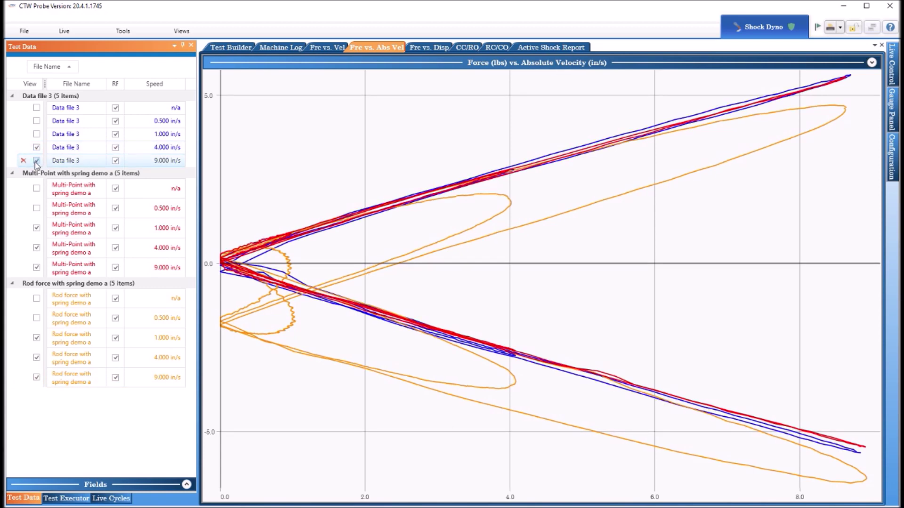
Hide the 1.000, 4.000 and 9.000 in/s runs of Rod force with spring demo a and collapse that file's group.
{"action": "left_click", "coordinate": [37, 338]}
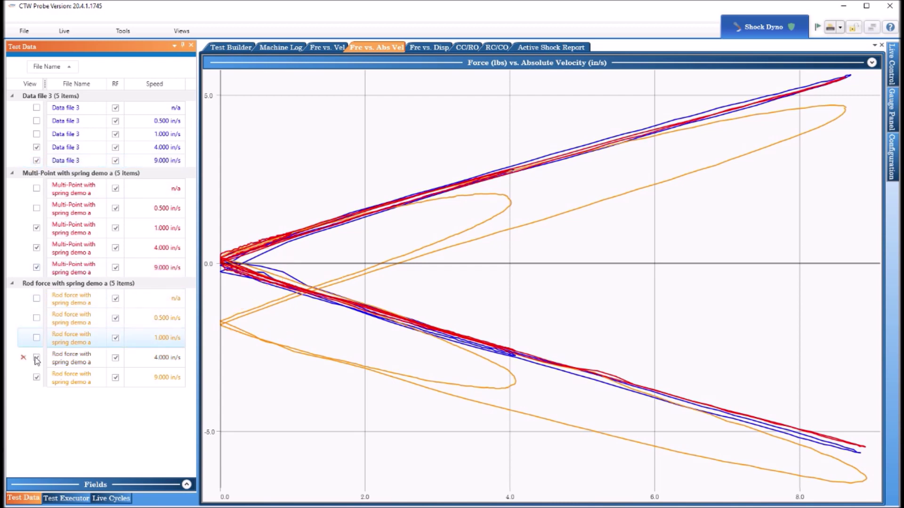
{"action": "left_click", "coordinate": [37, 358]}
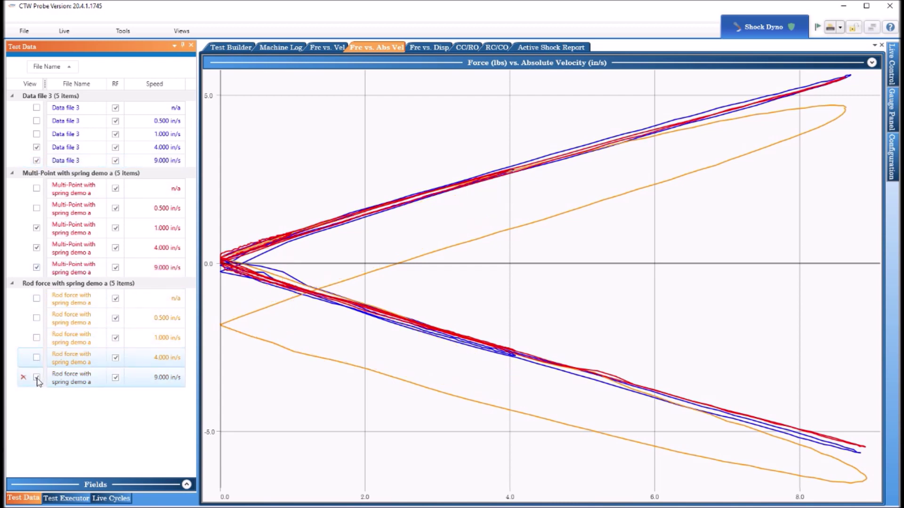
{"action": "left_click", "coordinate": [37, 378]}
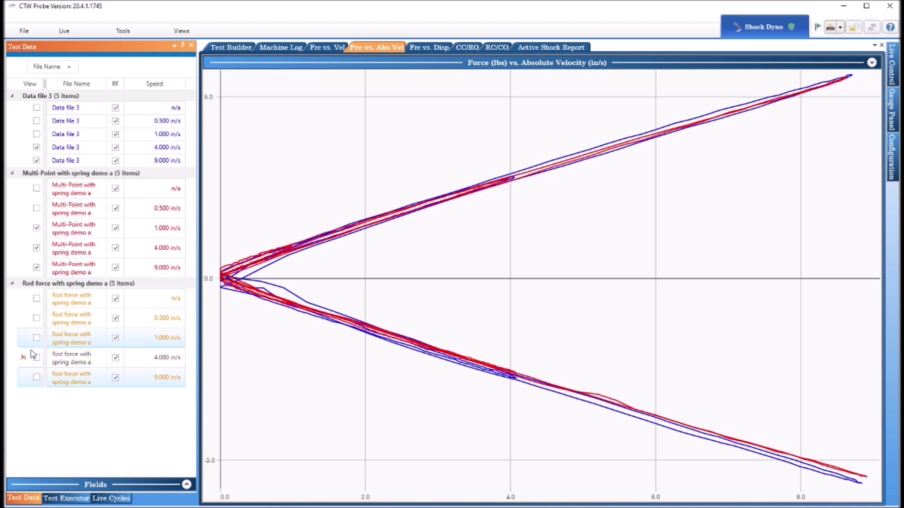
{"action": "left_click", "coordinate": [12, 283]}
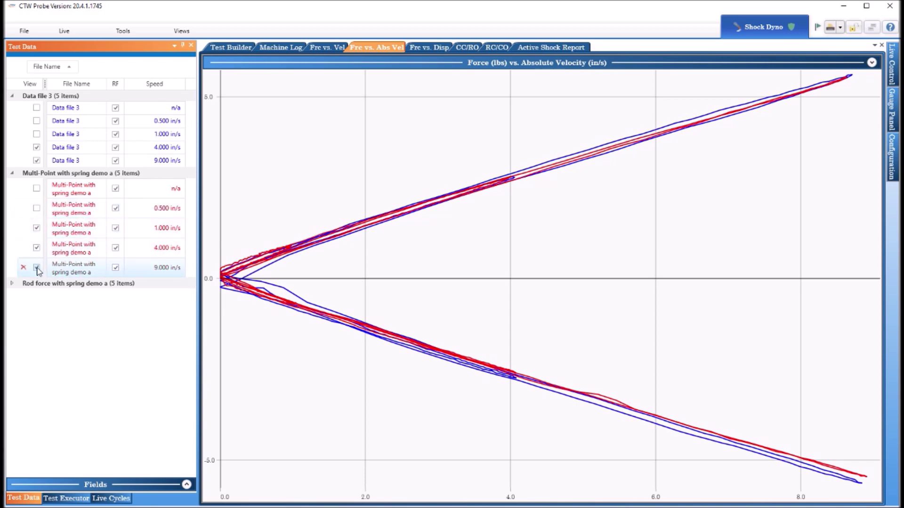
Switch rod force compensation off and back on for the 4.000 in/s run of Multi-Point with spring demo a.
{"action": "left_click", "coordinate": [115, 249]}
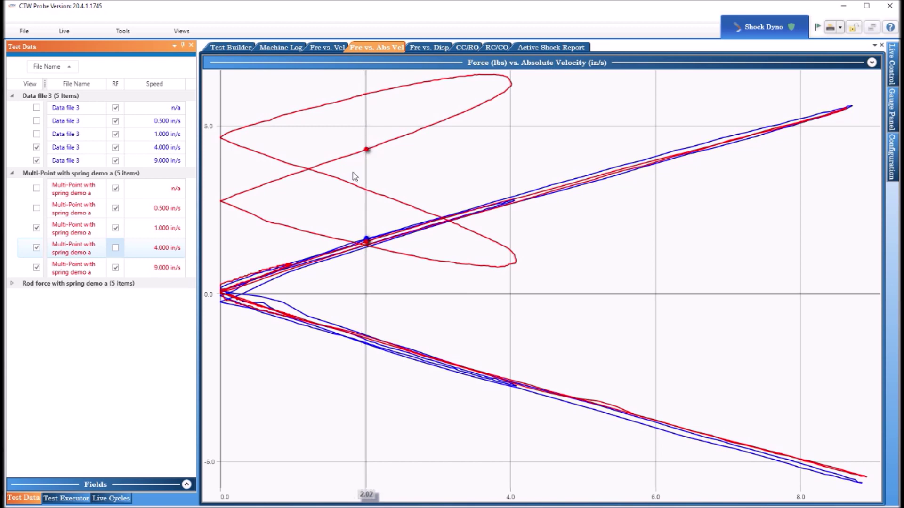
{"action": "mouse_move", "coordinate": [117, 254]}
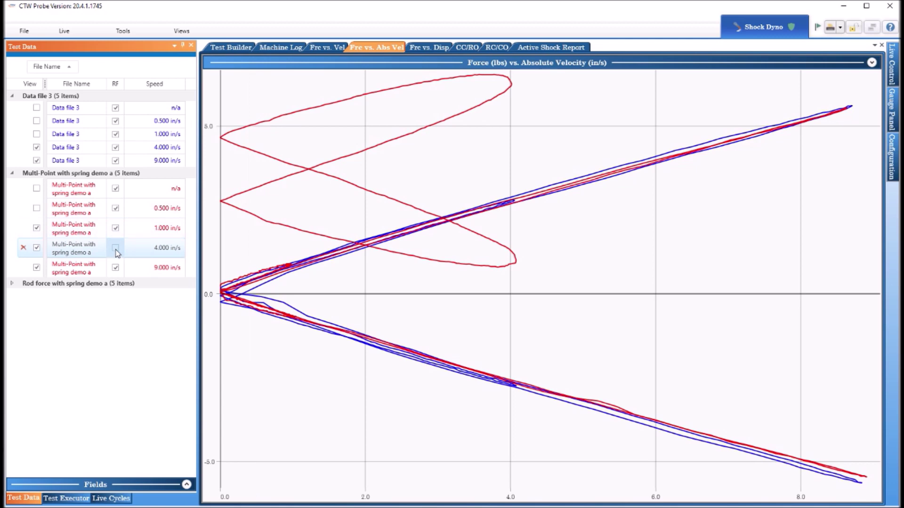
{"action": "left_click", "coordinate": [116, 249]}
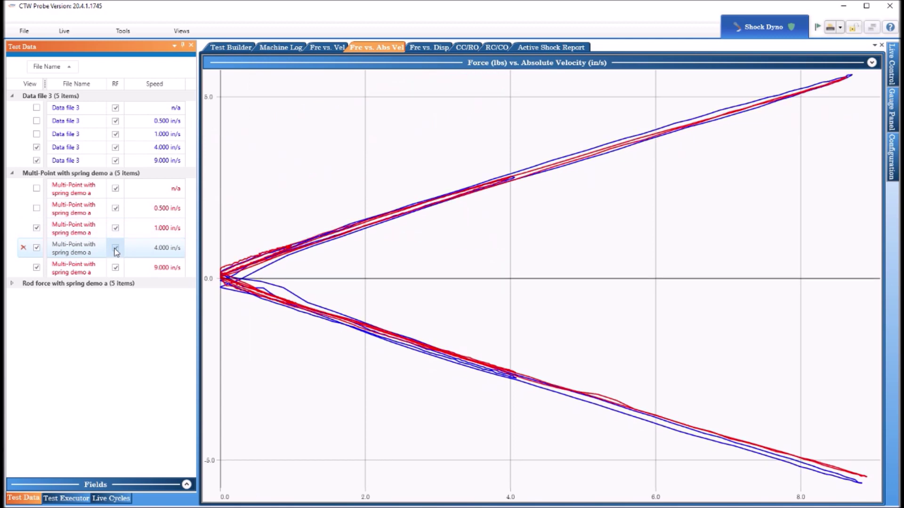
{"action": "left_click", "coordinate": [115, 249]}
Switch rod force compensation off for the n/a, 0.500, 4.000 and 9.000 in/s runs of Multi-Point with spring demo a.
{"action": "left_click", "coordinate": [115, 188]}
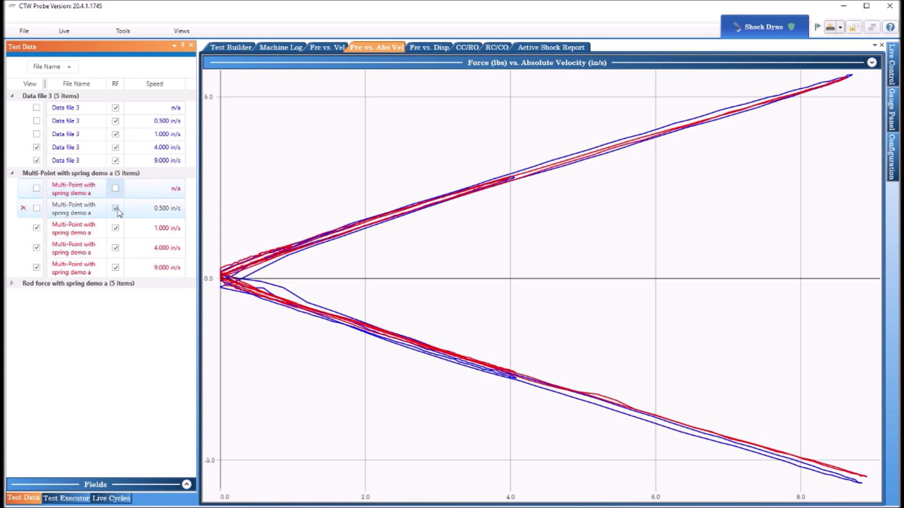
{"action": "left_click", "coordinate": [115, 208]}
{"action": "left_click", "coordinate": [116, 247]}
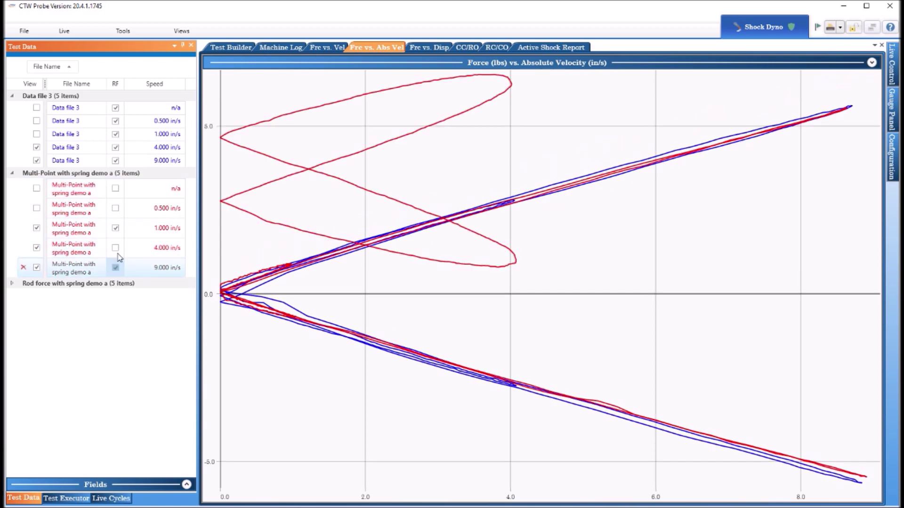
Switch rod force compensation off for all Data file 3 runs, and off and back on for the Multi-Point 1.000 in/s run.
{"action": "left_click", "coordinate": [116, 107]}
{"action": "left_click", "coordinate": [115, 121]}
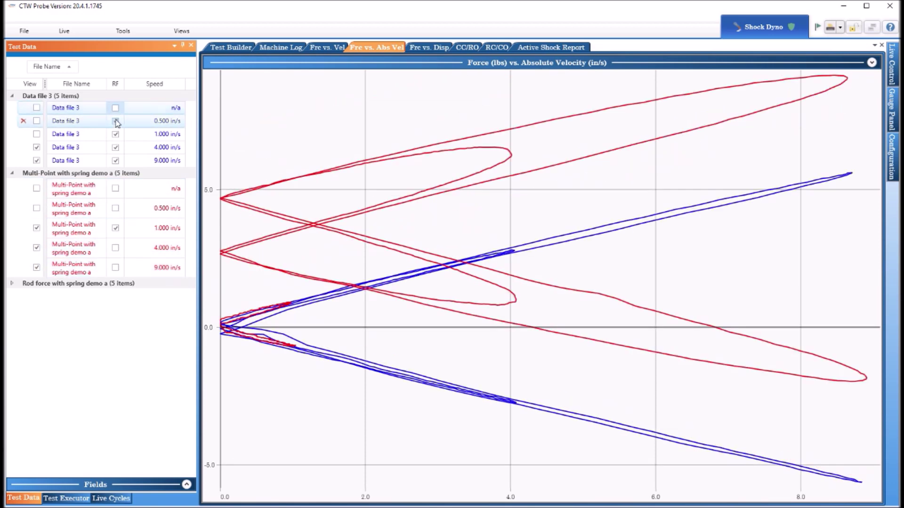
{"action": "left_click", "coordinate": [116, 134]}
{"action": "left_click", "coordinate": [116, 148]}
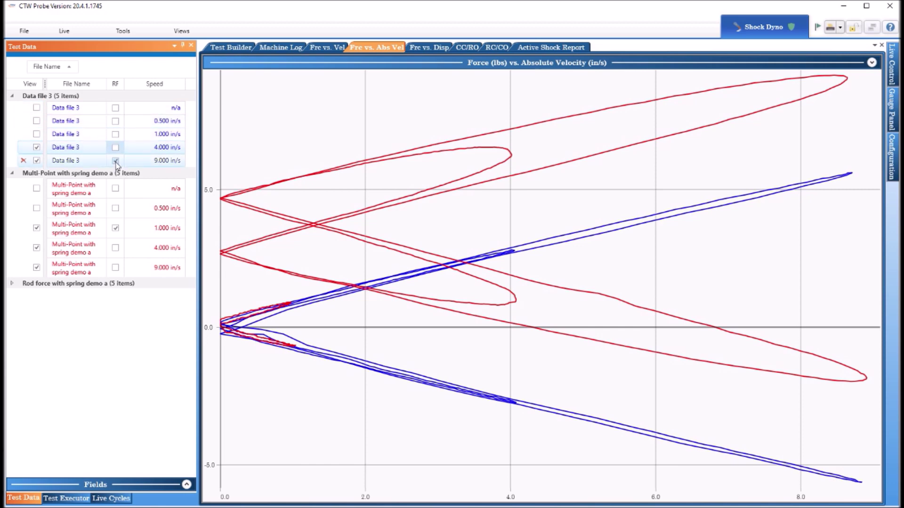
{"action": "left_click", "coordinate": [115, 160]}
{"action": "left_click", "coordinate": [116, 228]}
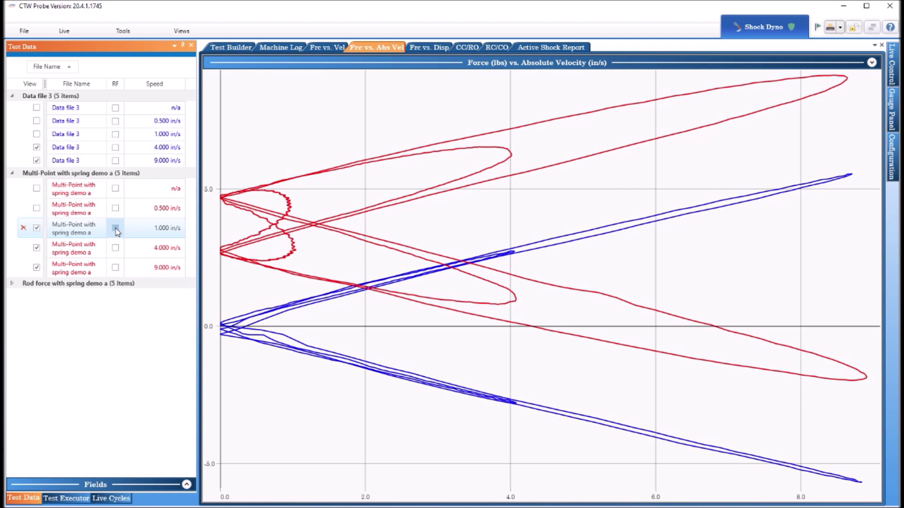
{"action": "left_click", "coordinate": [115, 228]}
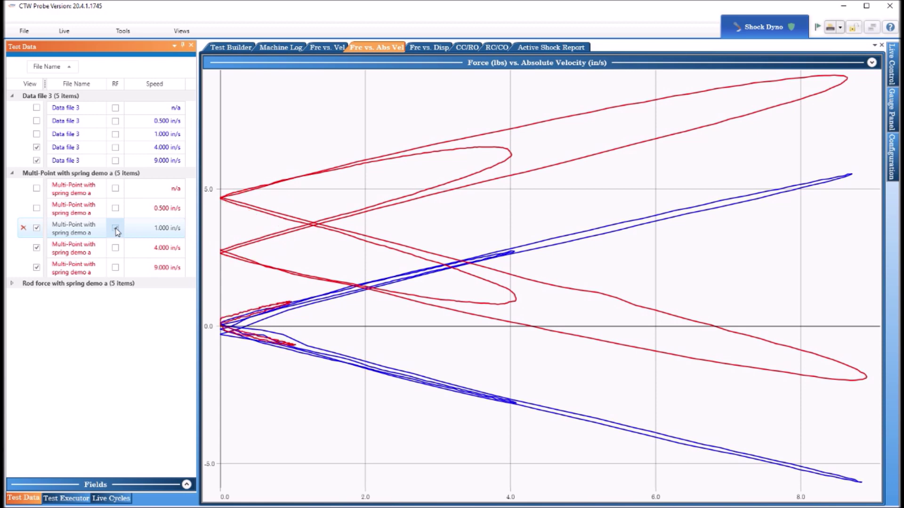
Empty the plot by hiding the Multi-Point 1.000, 4.000 and 9.000 in/s runs and Data file 3's 4.000 and 9.000 in/s runs.
{"action": "left_click", "coordinate": [37, 248]}
{"action": "left_click", "coordinate": [37, 267]}
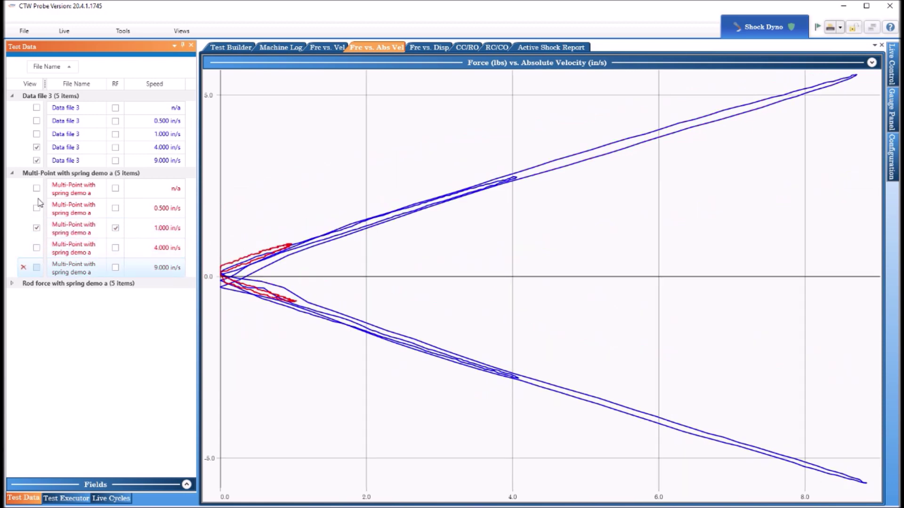
{"action": "left_click", "coordinate": [37, 161]}
{"action": "left_click", "coordinate": [36, 147]}
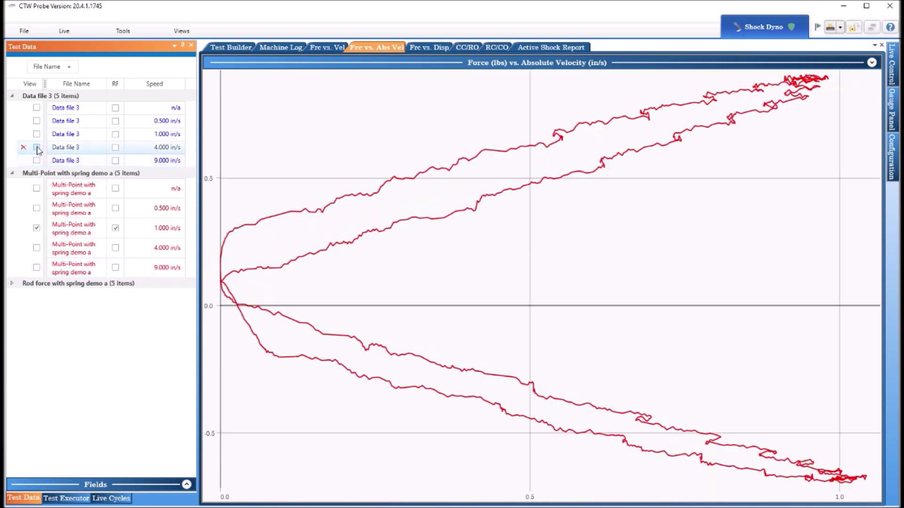
{"action": "left_click", "coordinate": [37, 228]}
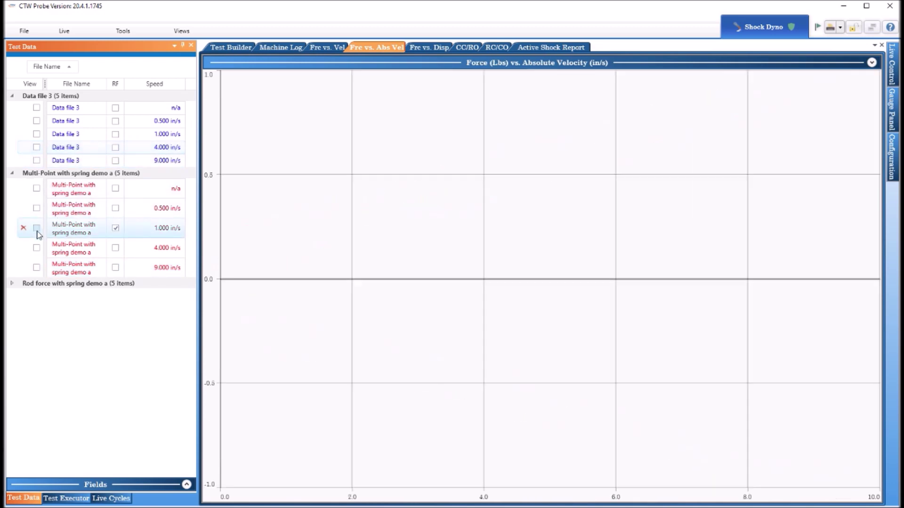
Plot the Multi-Point 9.000 in/s run, switch its rod force compensation on and back off, and disable compensation for the 1.000 in/s run.
{"action": "left_click", "coordinate": [37, 267]}
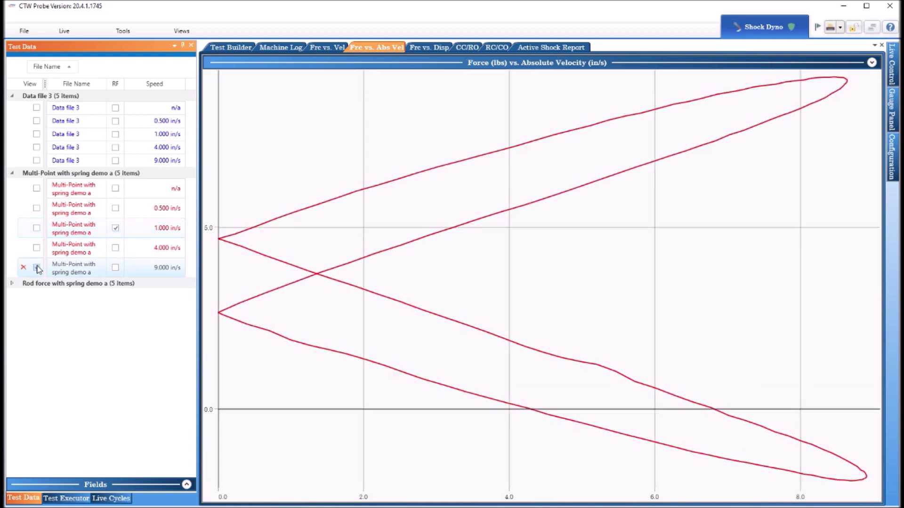
{"action": "left_click", "coordinate": [116, 268]}
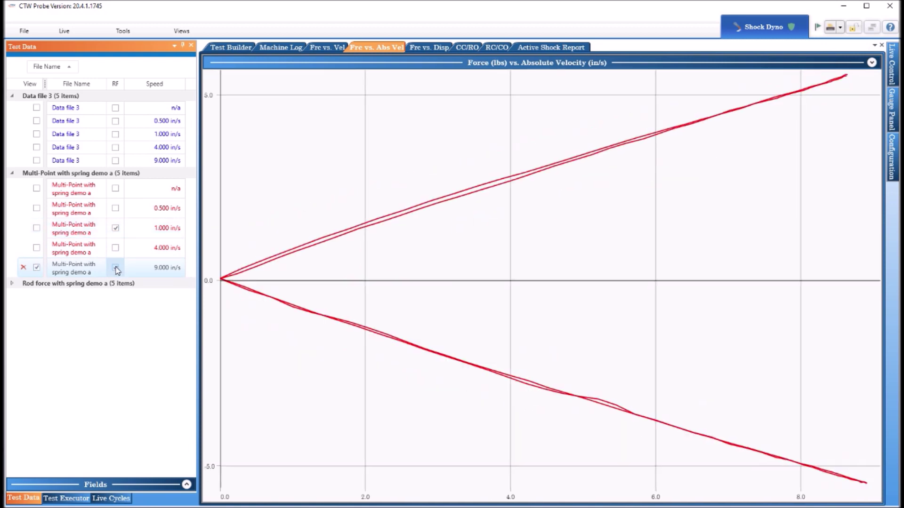
{"action": "left_click", "coordinate": [116, 228]}
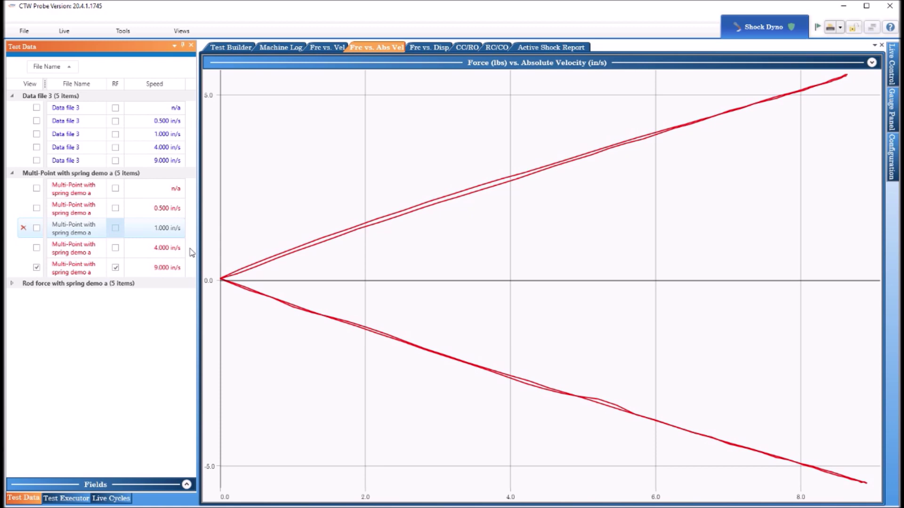
{"action": "left_click", "coordinate": [115, 269]}
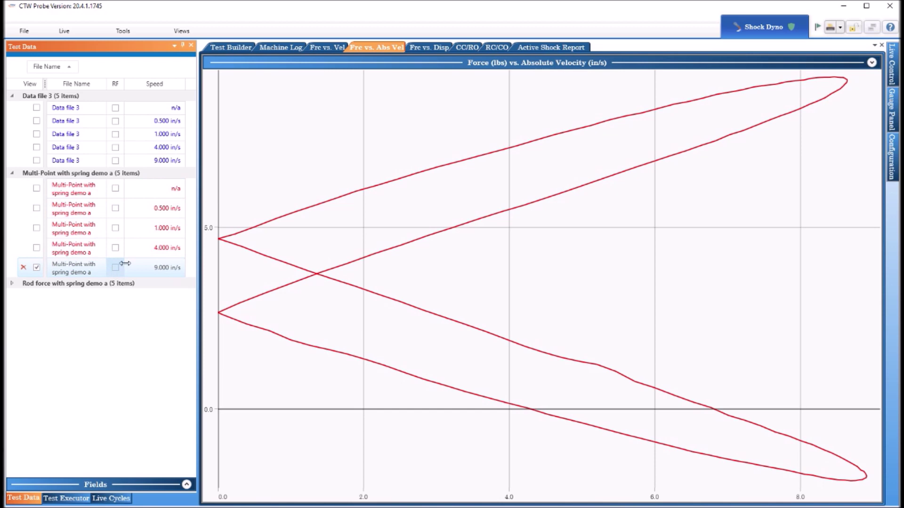
Display the Demo Multi-pt 5-1-4-10 PVP test sequence in the Test Builder.
{"action": "left_click", "coordinate": [228, 49]}
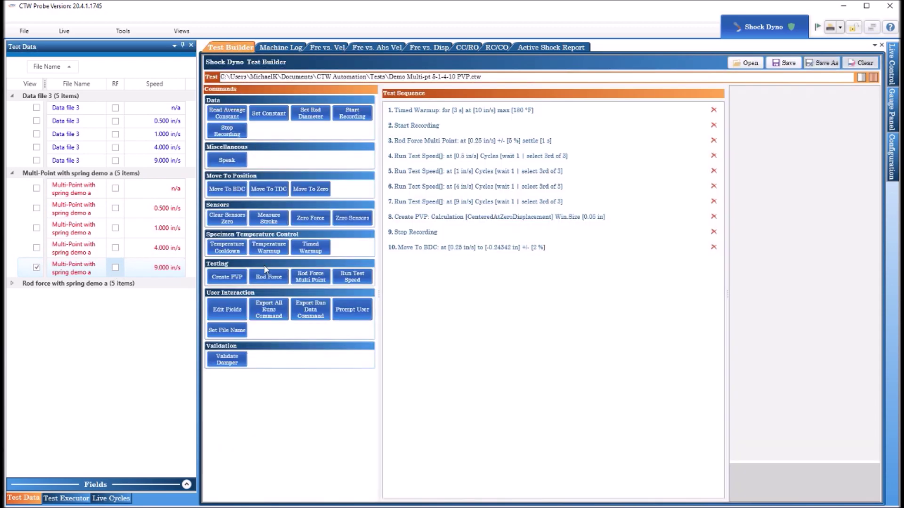